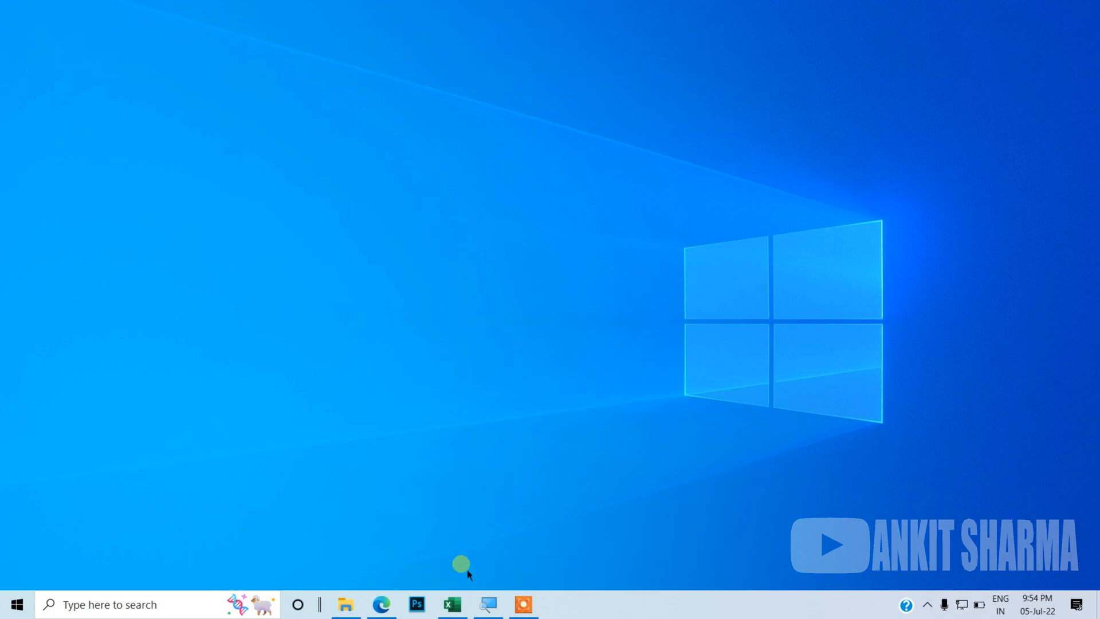
# Step: Switch to Excel, open the Excel Options dialog, and close it without changes
pyautogui.click(453, 605)
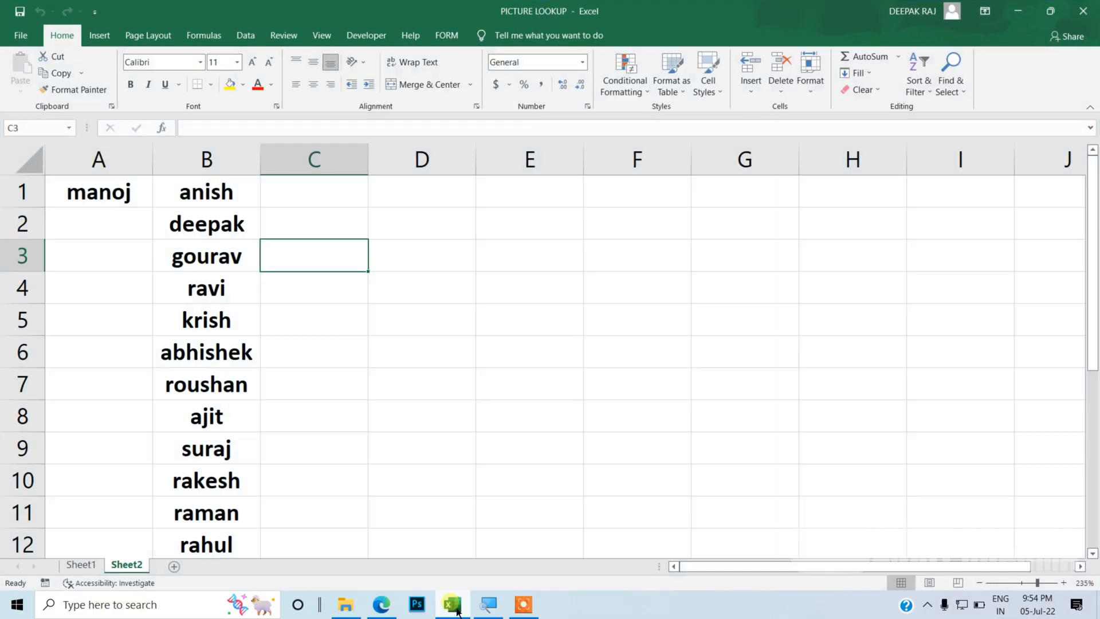
pyautogui.click(463, 359)
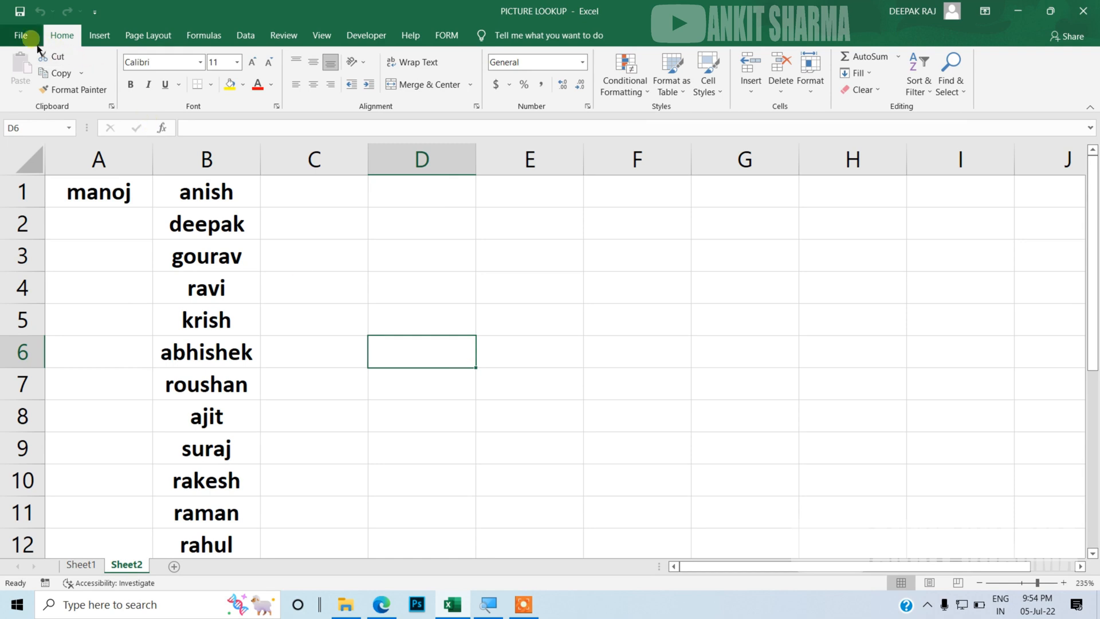
pyautogui.click(20, 35)
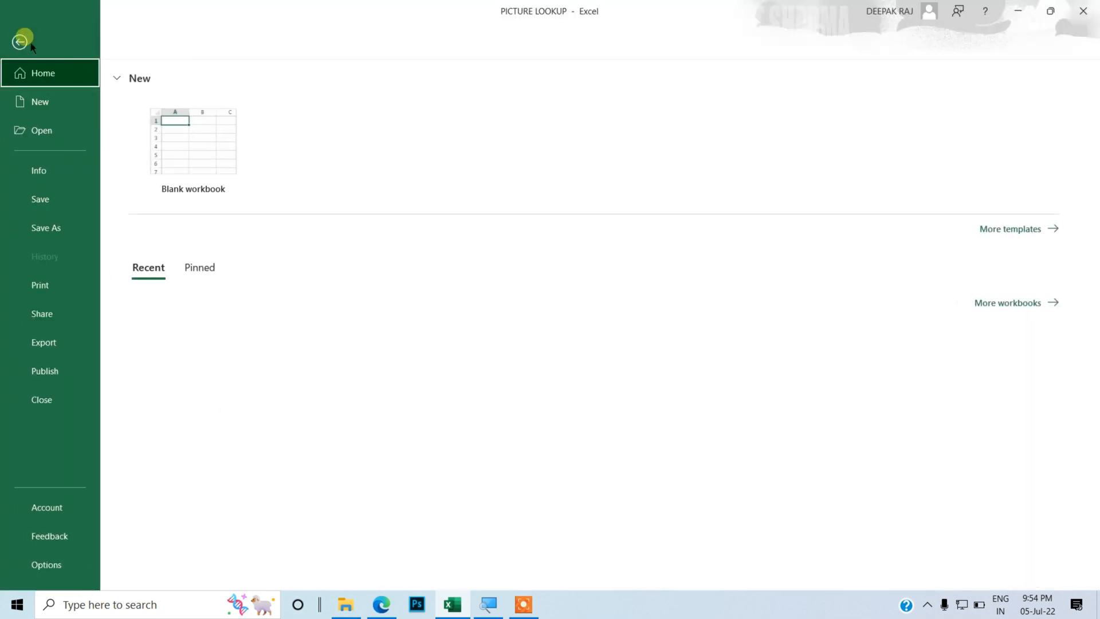
pyautogui.click(50, 566)
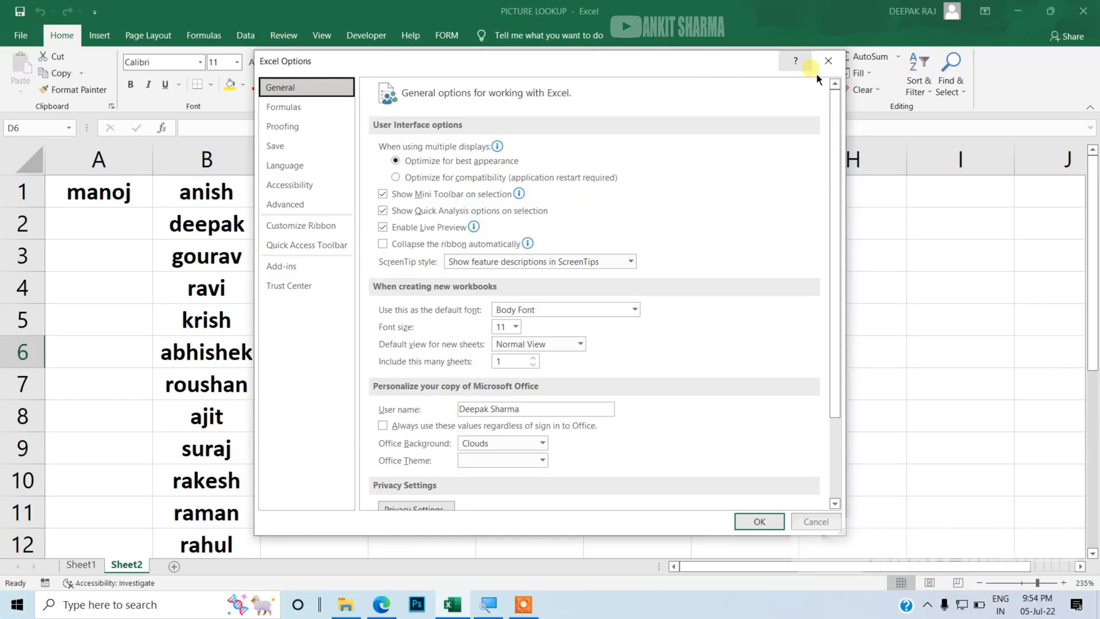
pyautogui.click(827, 62)
# Step: Enter computer in cell E3
pyautogui.click(529, 264)
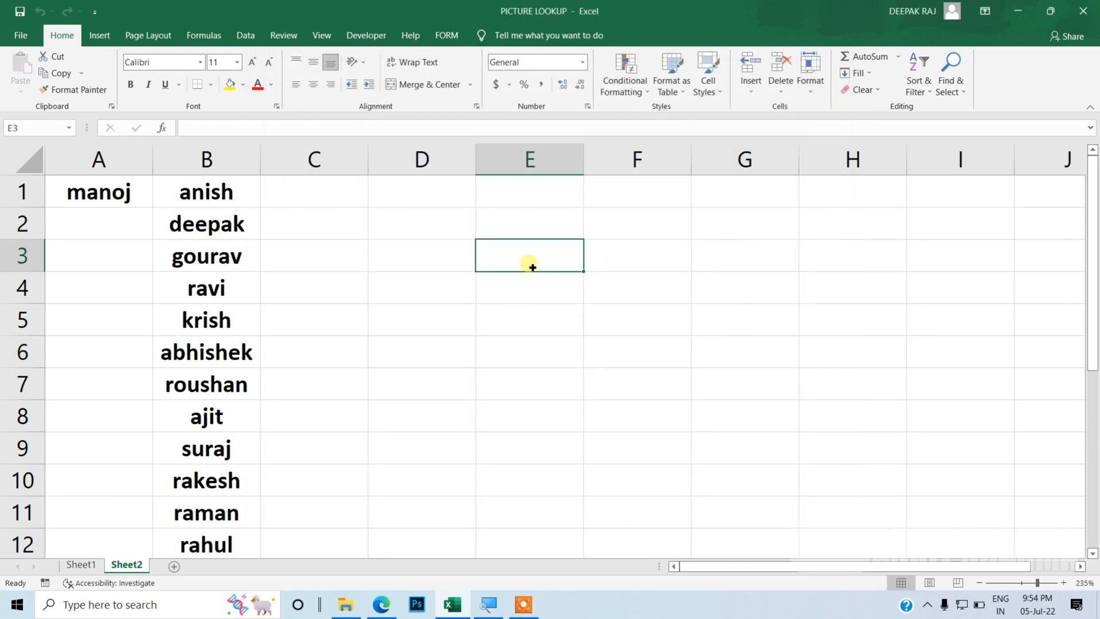
pyautogui.write('computer')
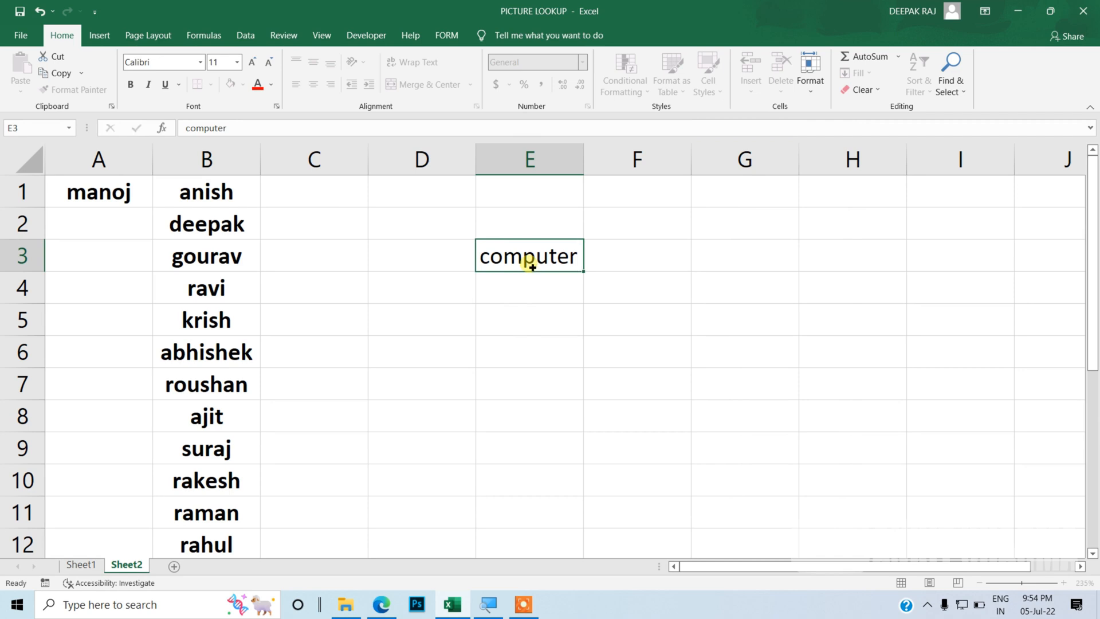
pyautogui.press('Return')
# Step: Select the text in E3 and make it bold with an orange font colour using the mini toolbar
pyautogui.click(532, 267)
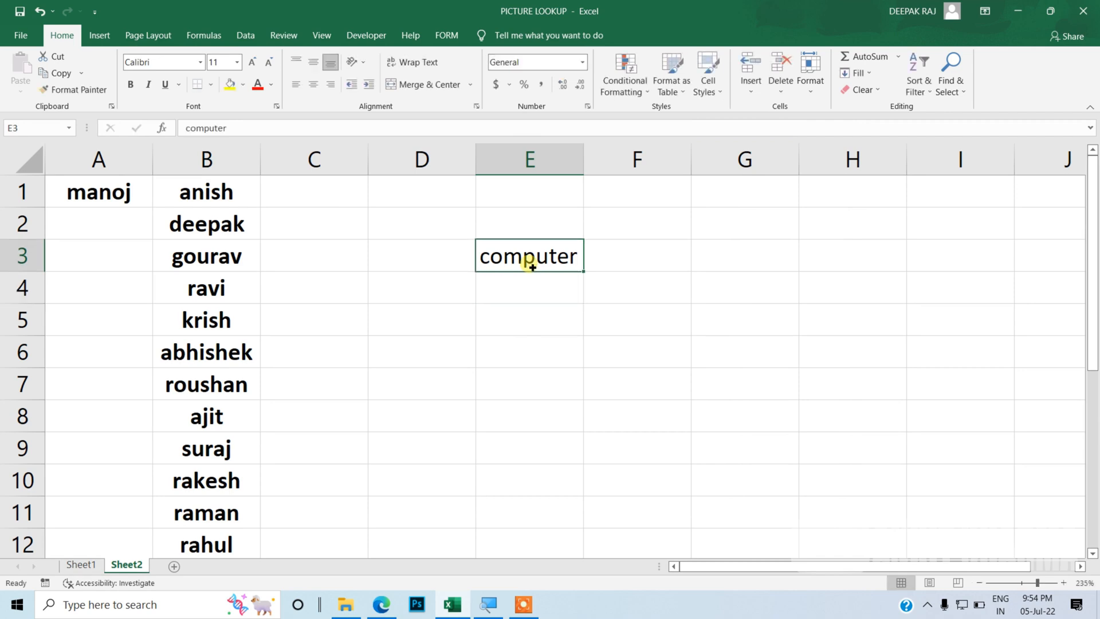
pyautogui.doubleClick(577, 261)
pyautogui.moveTo(575, 260); pyautogui.dragTo(480, 267)
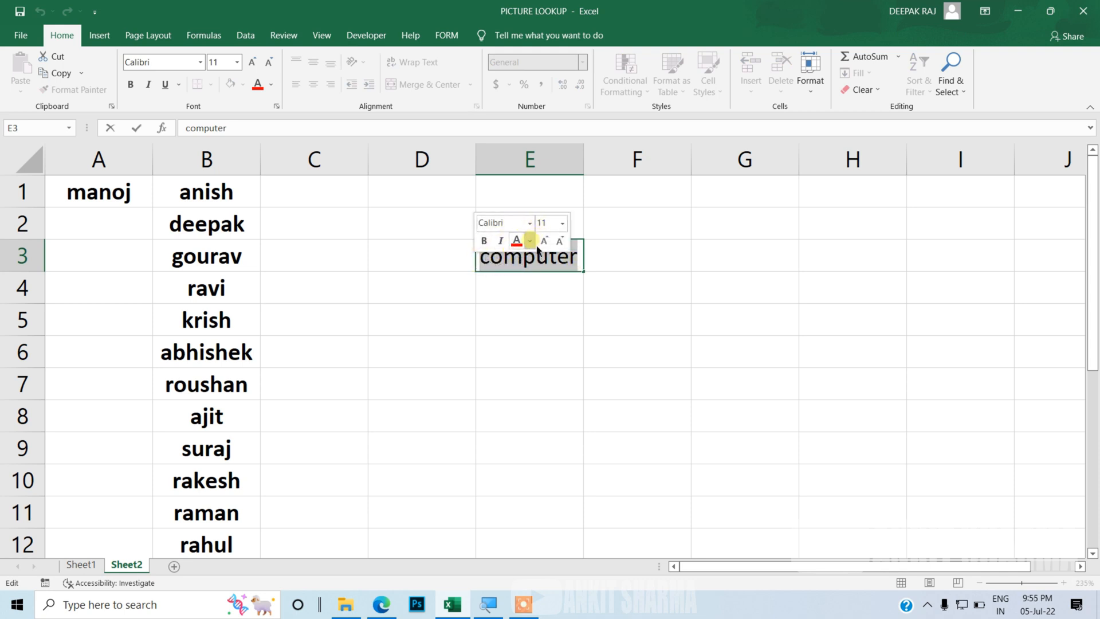
pyautogui.click(529, 241)
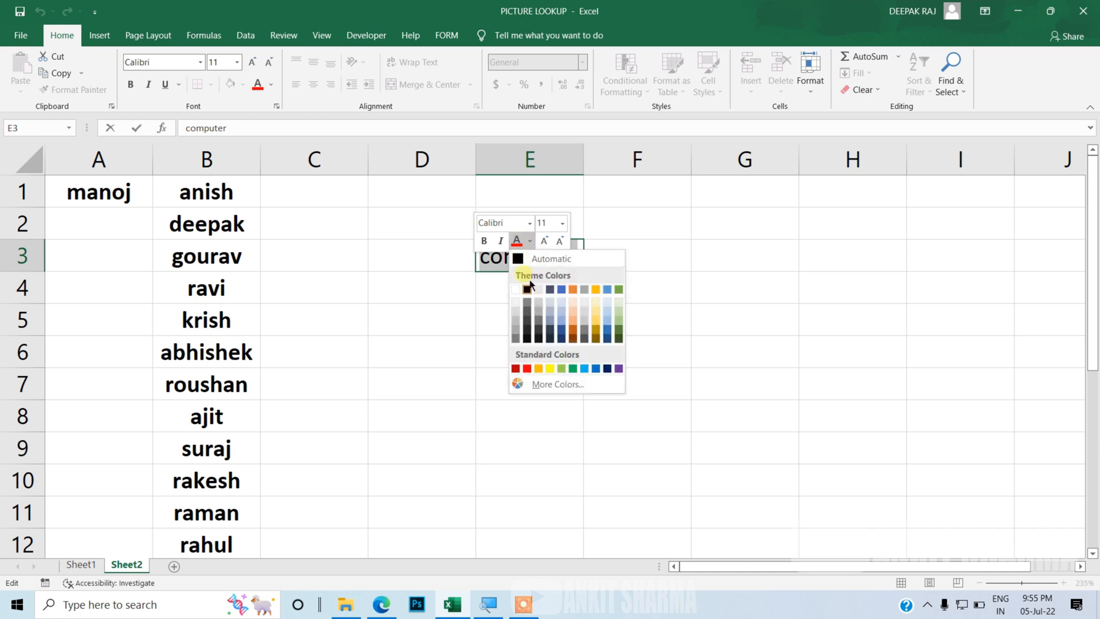
pyautogui.click(546, 369)
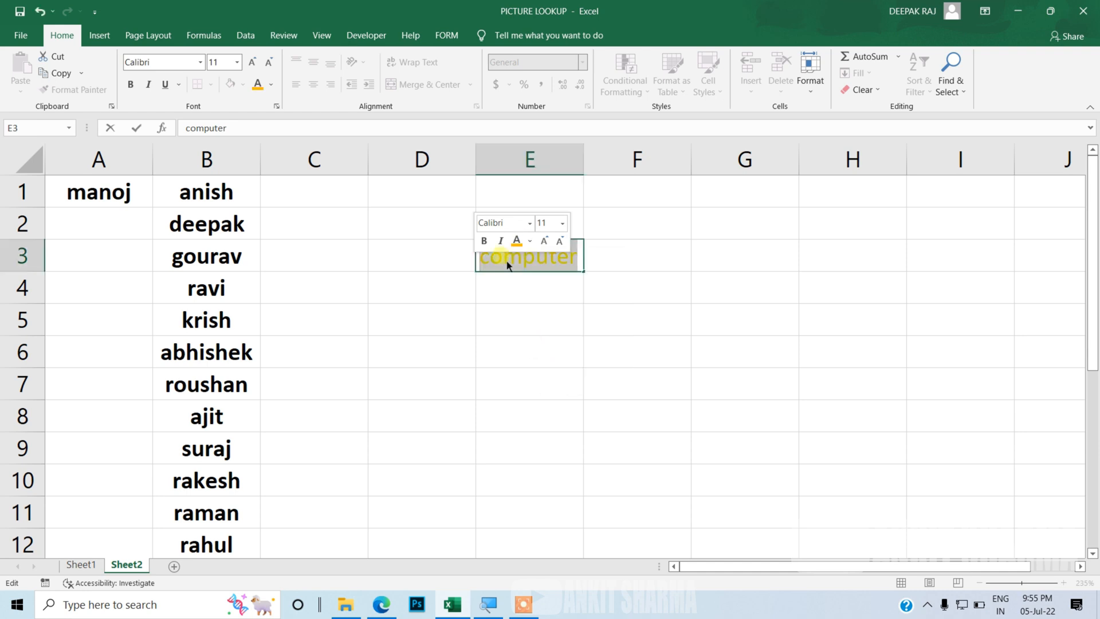
pyautogui.click(490, 246)
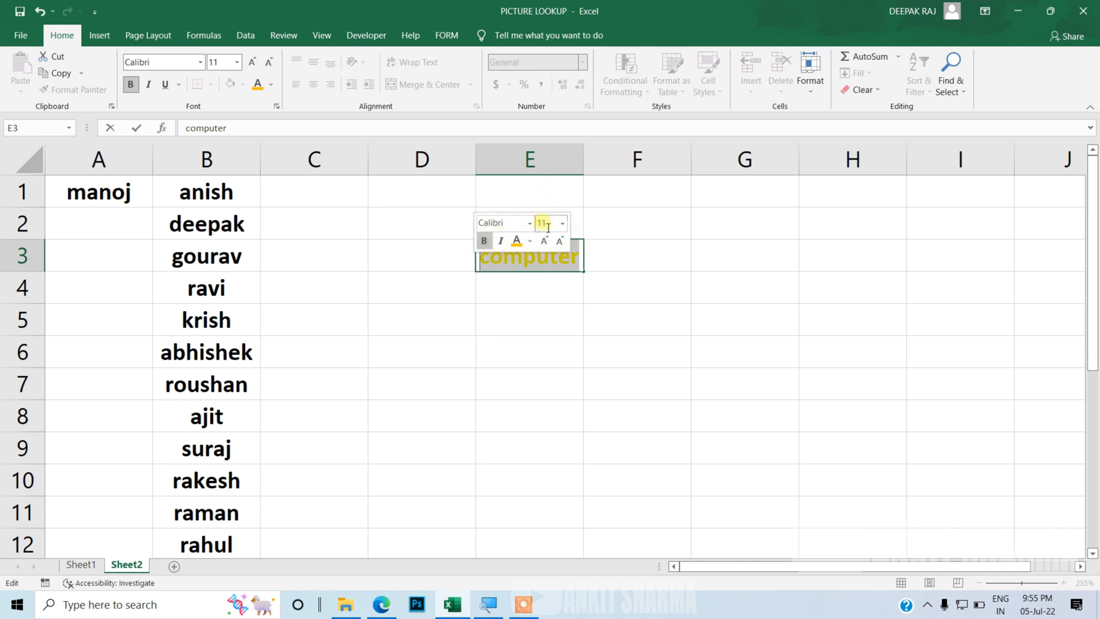
pyautogui.click(568, 266)
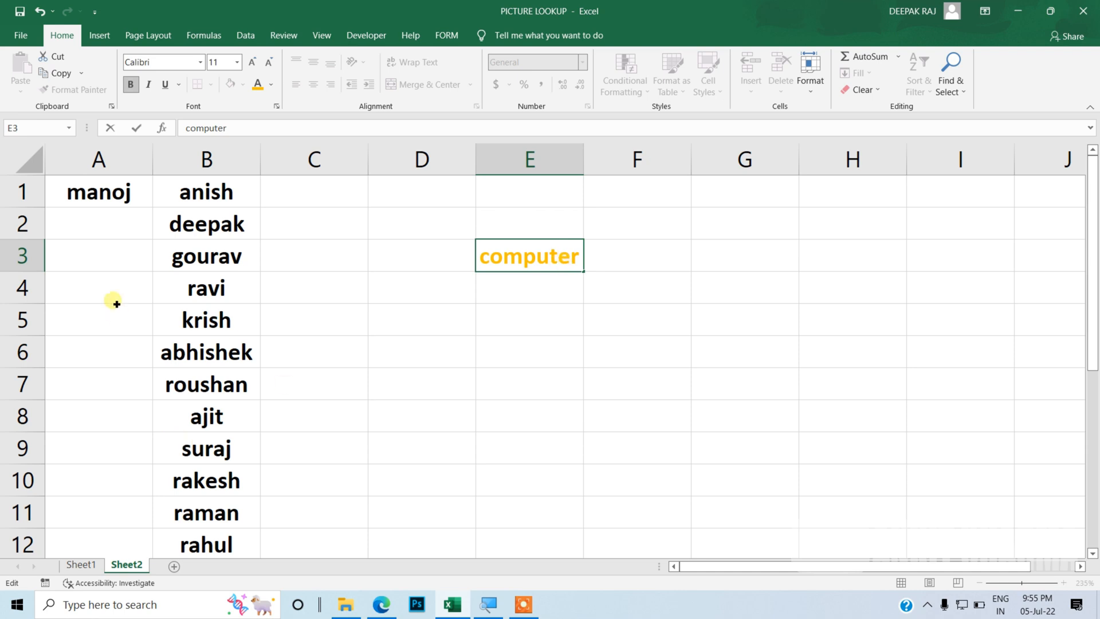
# Step: Turn off Show Mini Toolbar on selection in the General options and confirm
pyautogui.click(96, 12)
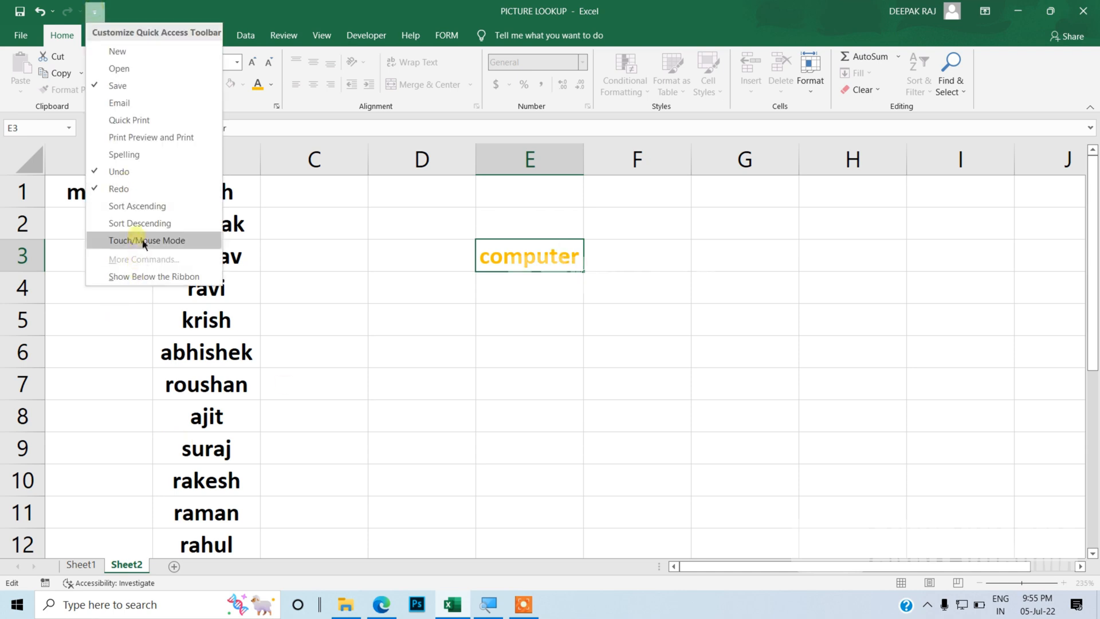
pyautogui.click(140, 372)
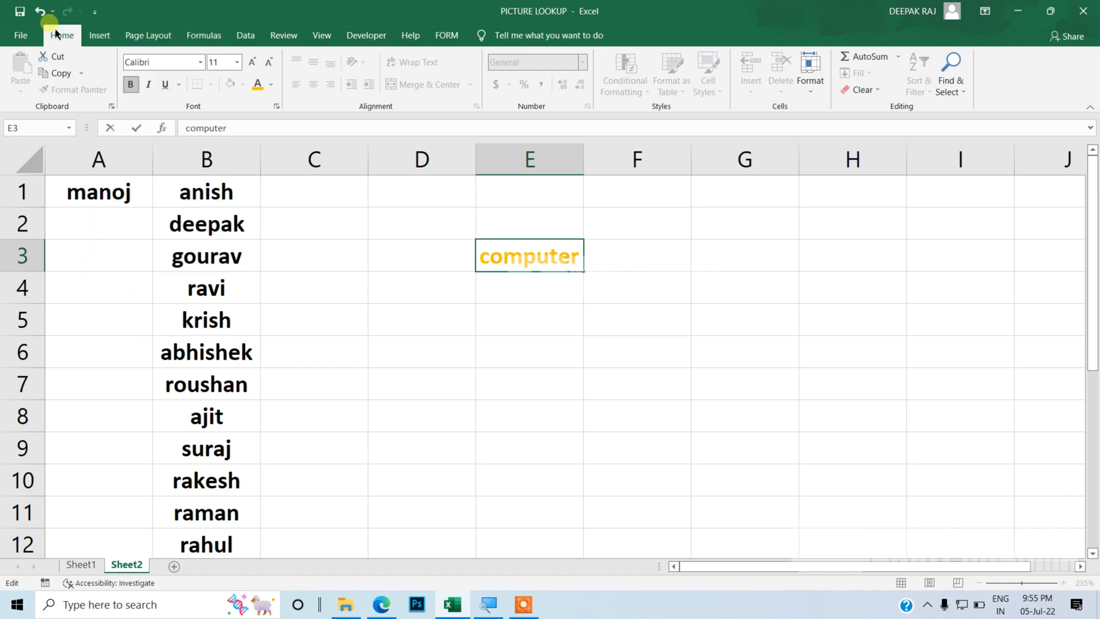
pyautogui.click(23, 35)
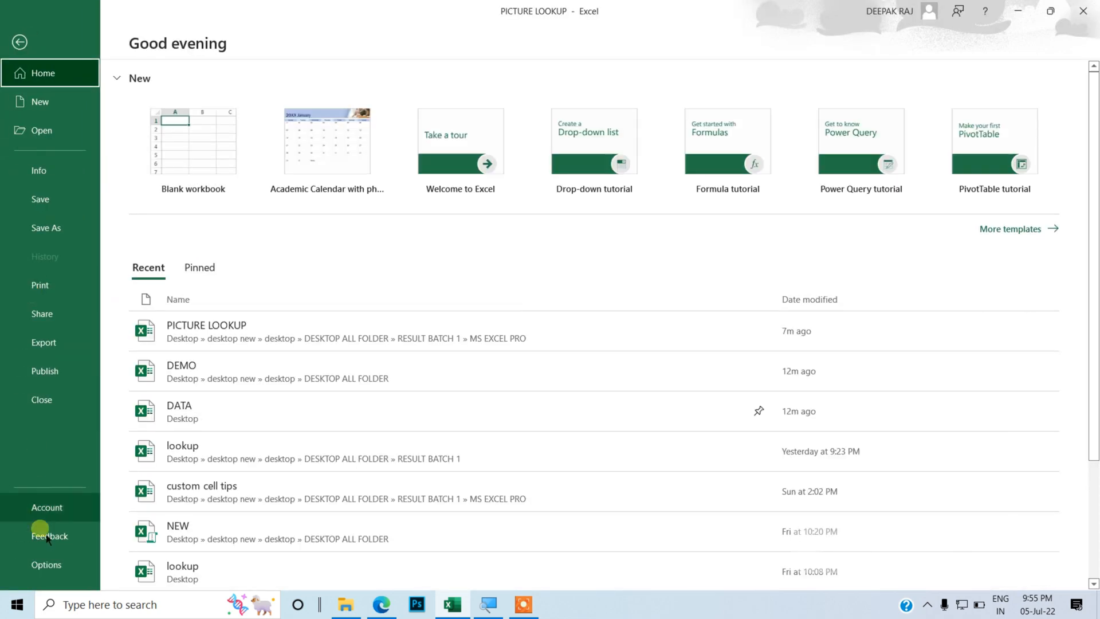
pyautogui.click(41, 562)
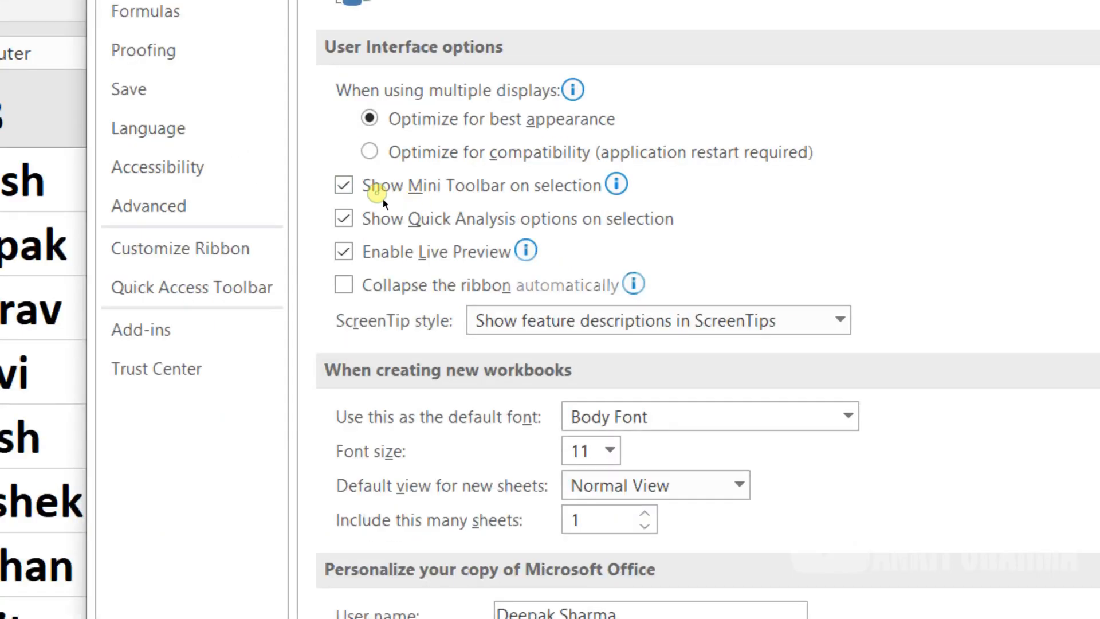
pyautogui.click(383, 198)
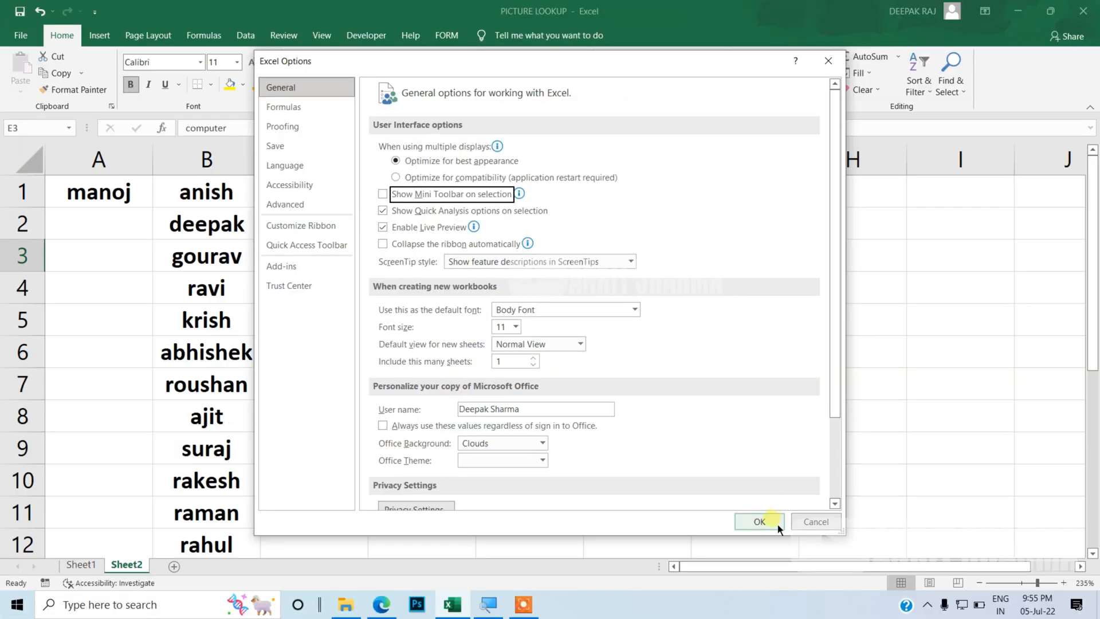
pyautogui.click(778, 524)
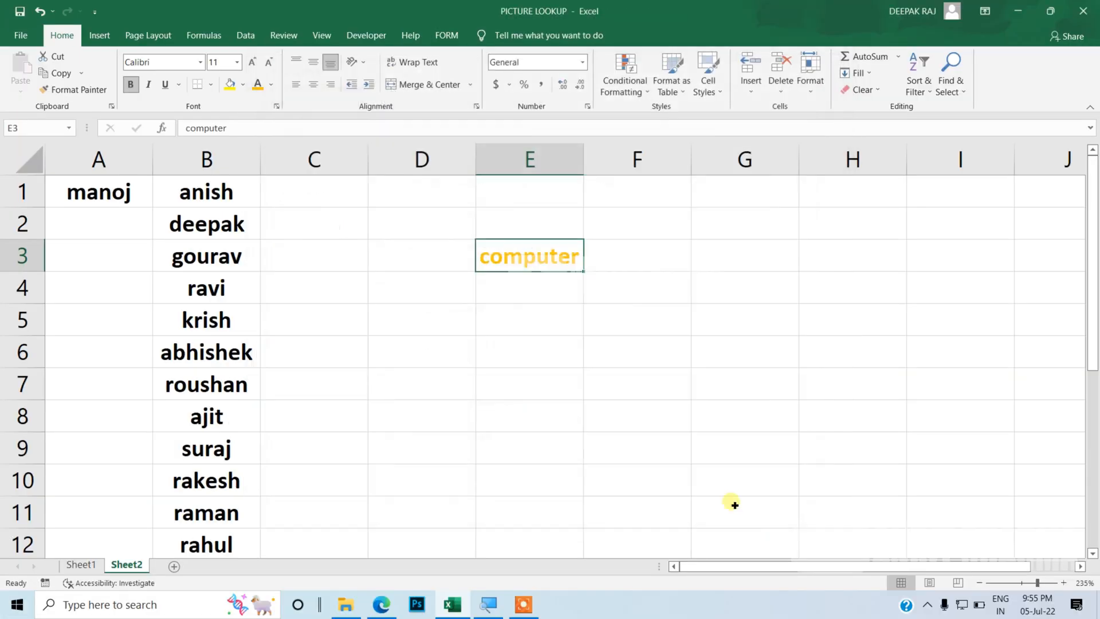
# Step: Select the text in E3 again to check whether the mini toolbar appears
pyautogui.doubleClick(583, 262)
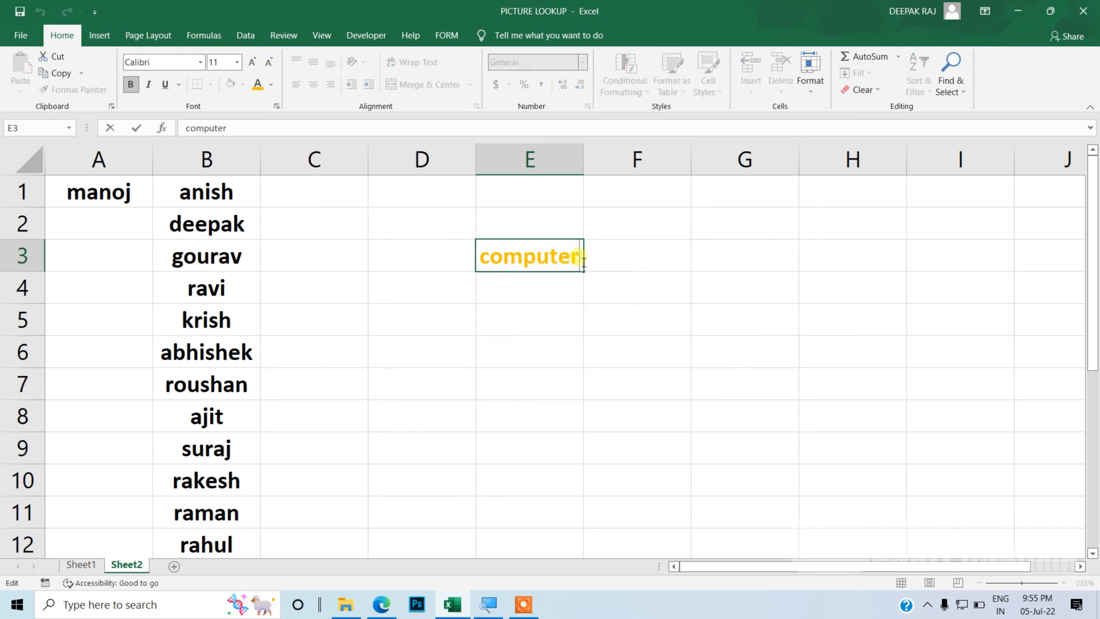
pyautogui.moveTo(583, 262); pyautogui.dragTo(476, 265)
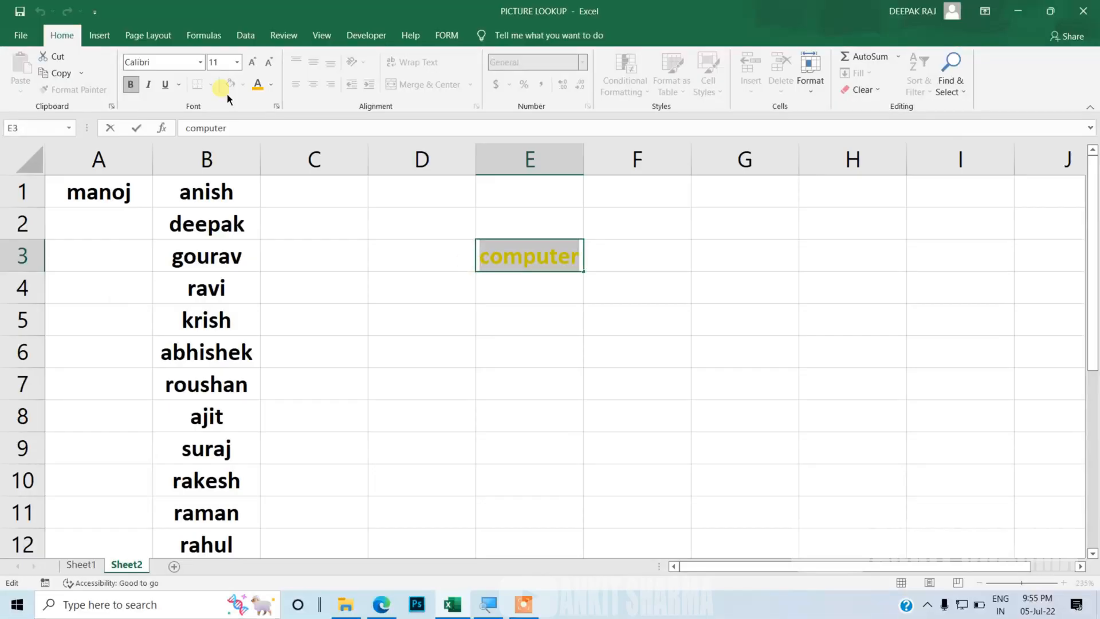
pyautogui.click(263, 223)
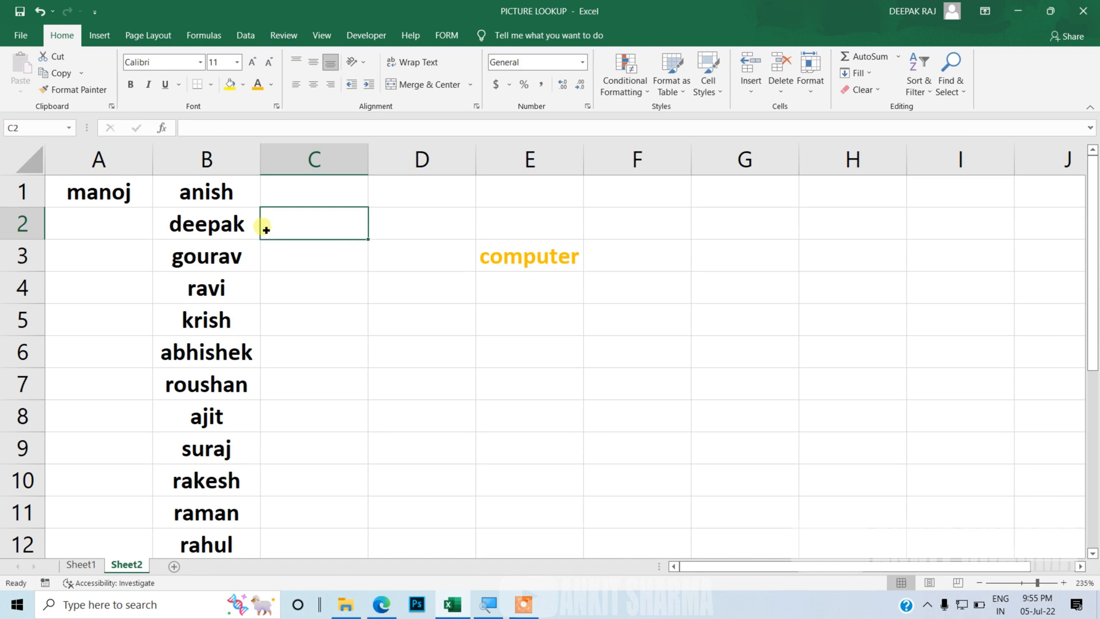
# Step: Reopen the options, re-tick Show Mini Toolbar on selection, and close the dialog without confirming
pyautogui.click(95, 11)
pyautogui.click(156, 262)
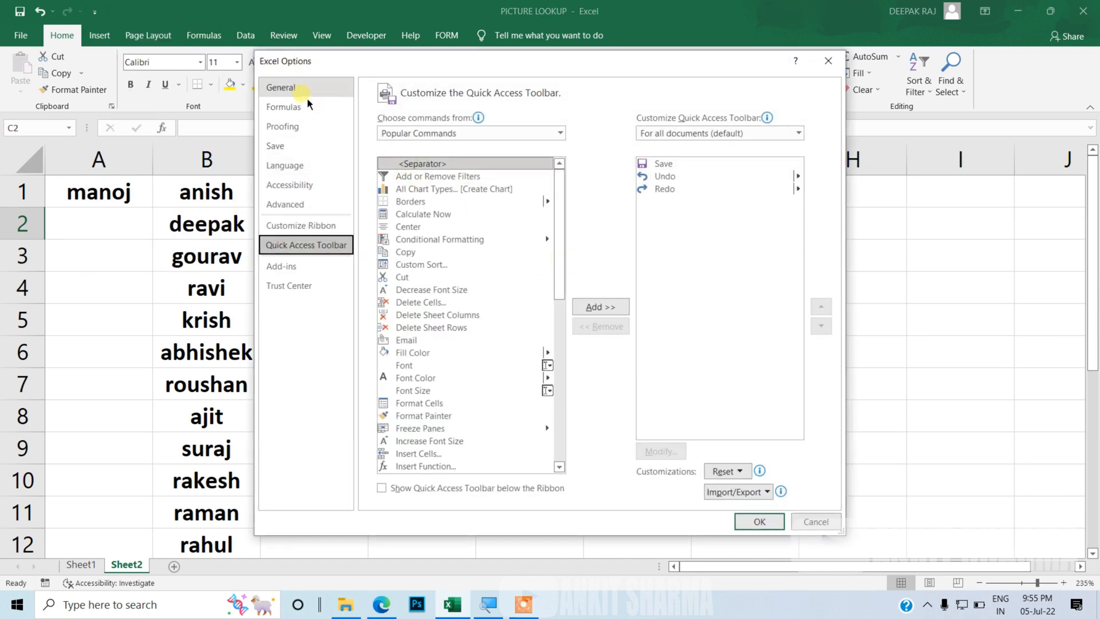
pyautogui.click(307, 92)
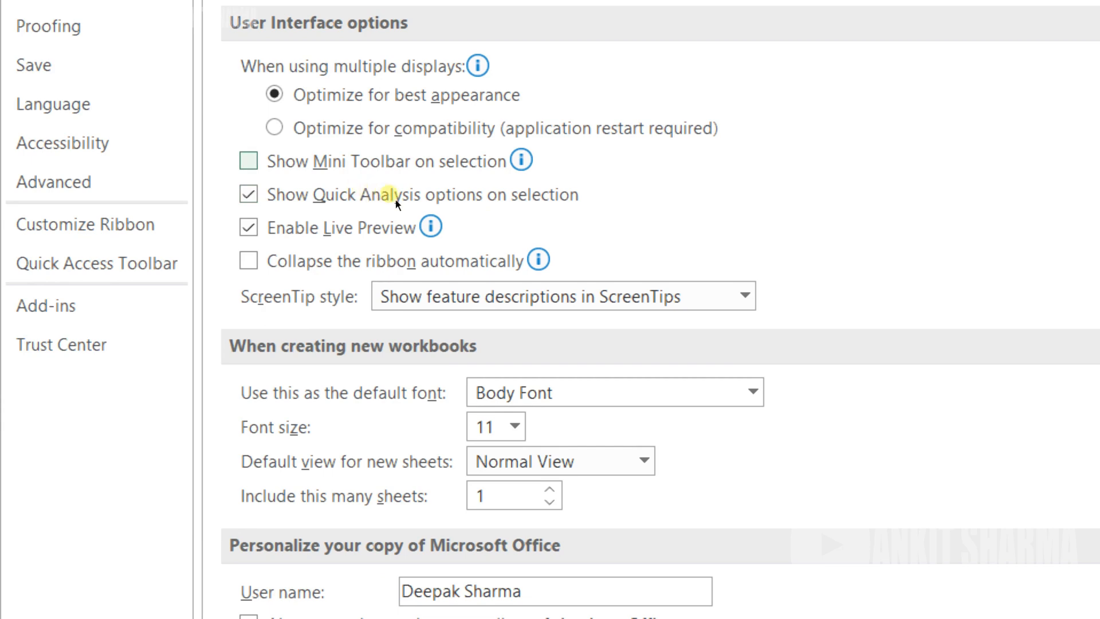
pyautogui.hotkey('alt', 'm')
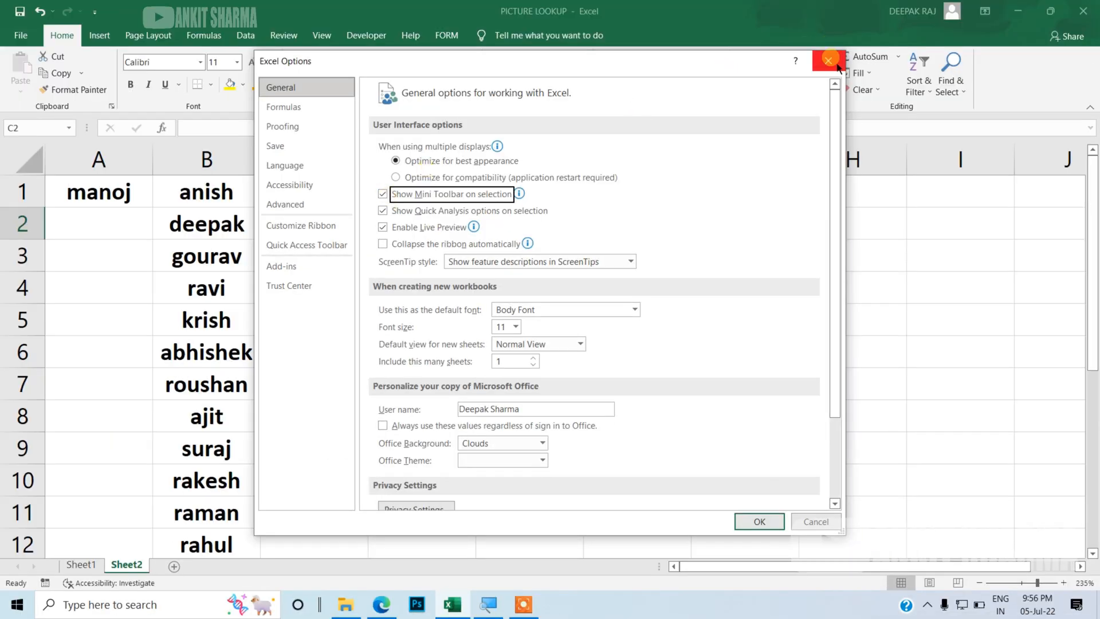
pyautogui.click(836, 66)
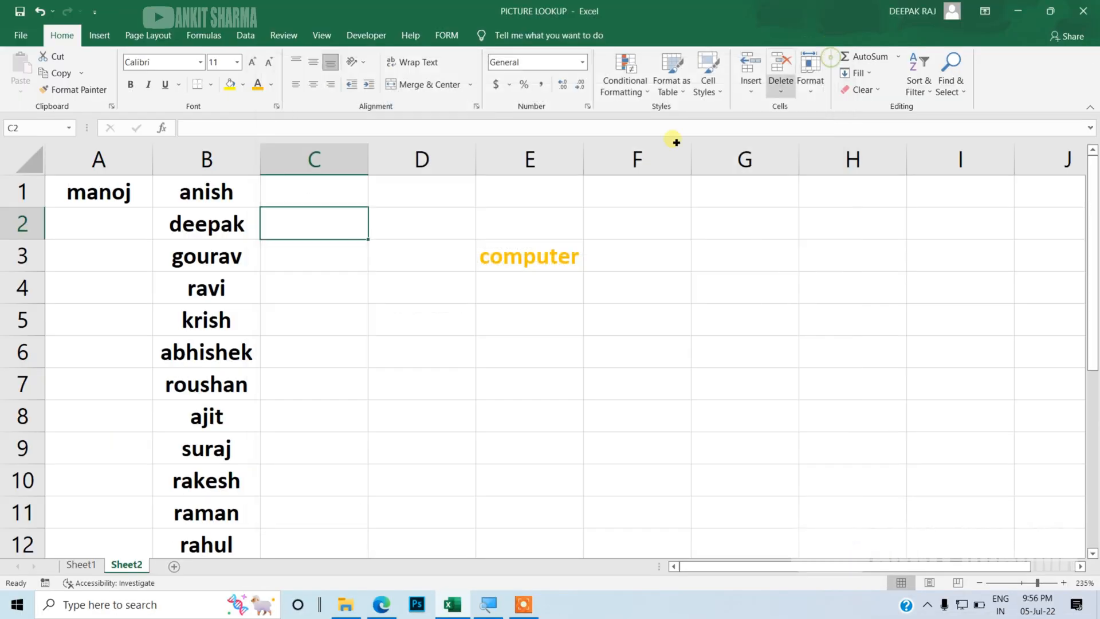
# Step: Select the text in E3 and open the ribbon's font colour palette, then dismiss it
pyautogui.doubleClick(487, 260)
pyautogui.moveTo(486, 261); pyautogui.dragTo(581, 263)
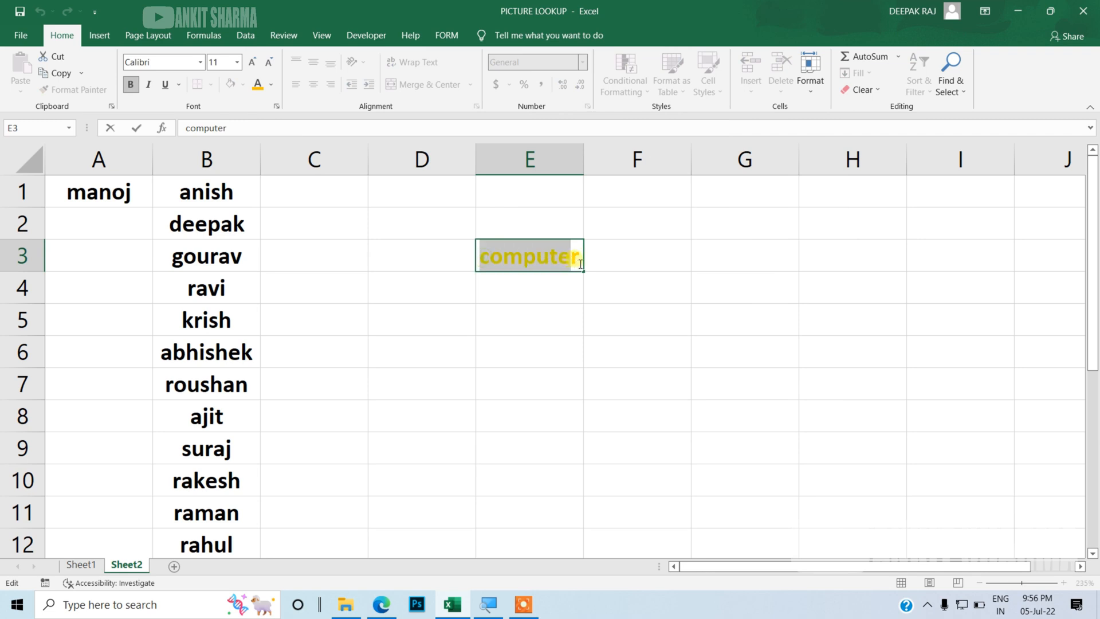
pyautogui.click(272, 84)
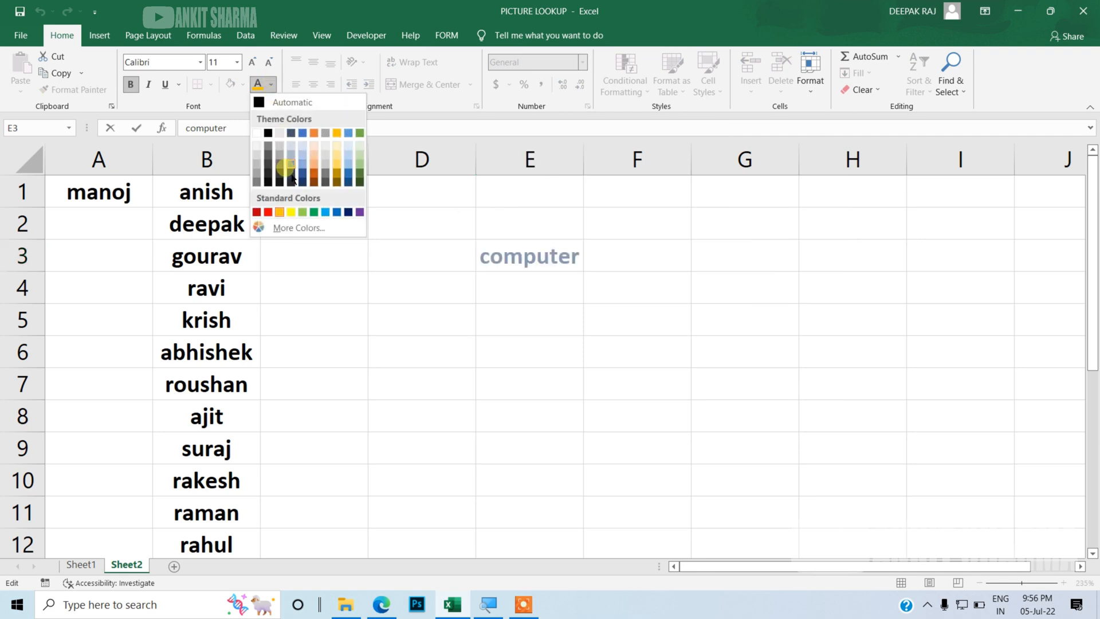
pyautogui.click(326, 178)
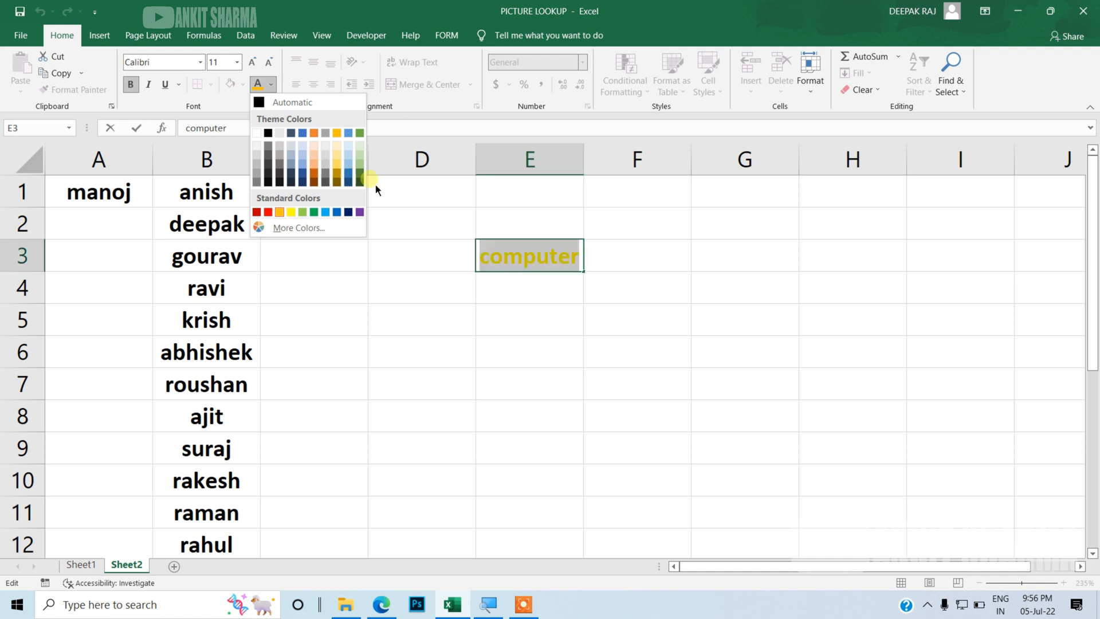
pyautogui.click(387, 191)
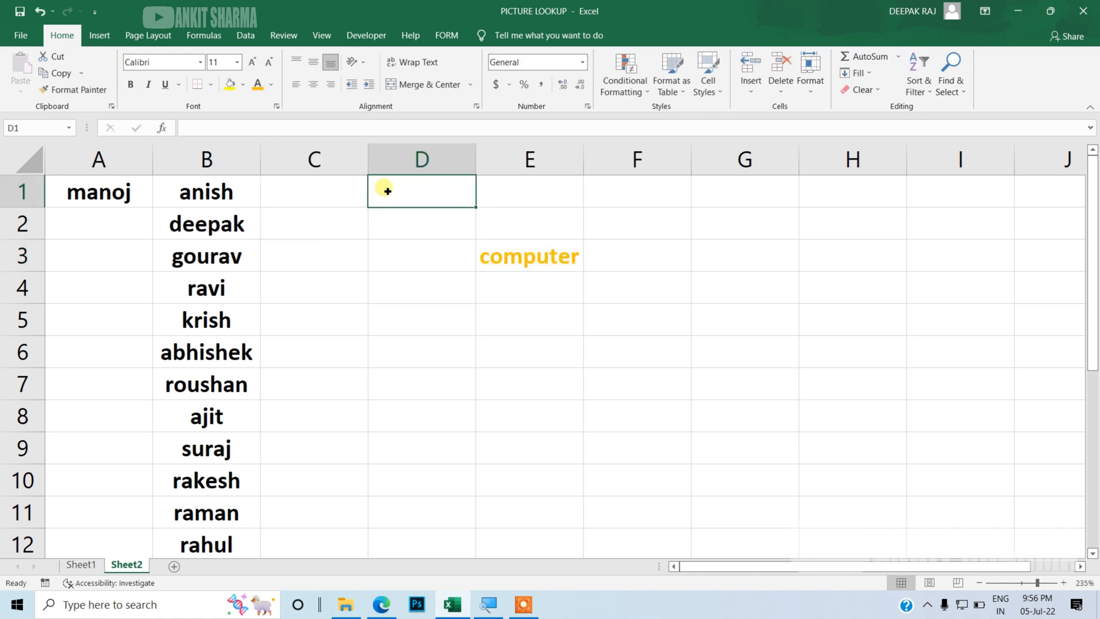
pyautogui.click(94, 12)
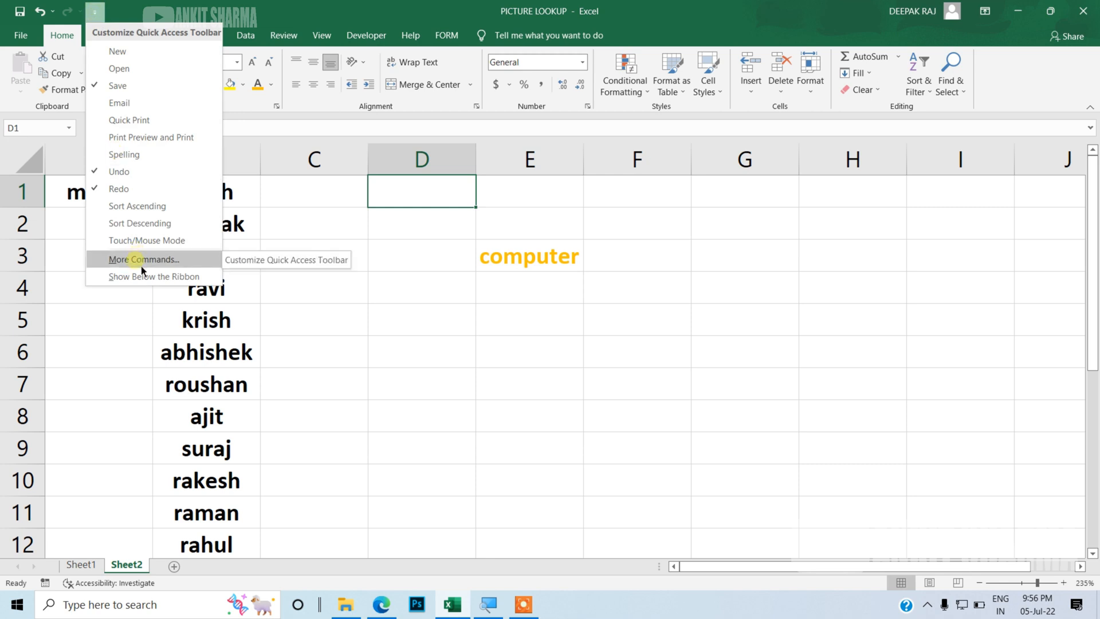
pyautogui.click(140, 258)
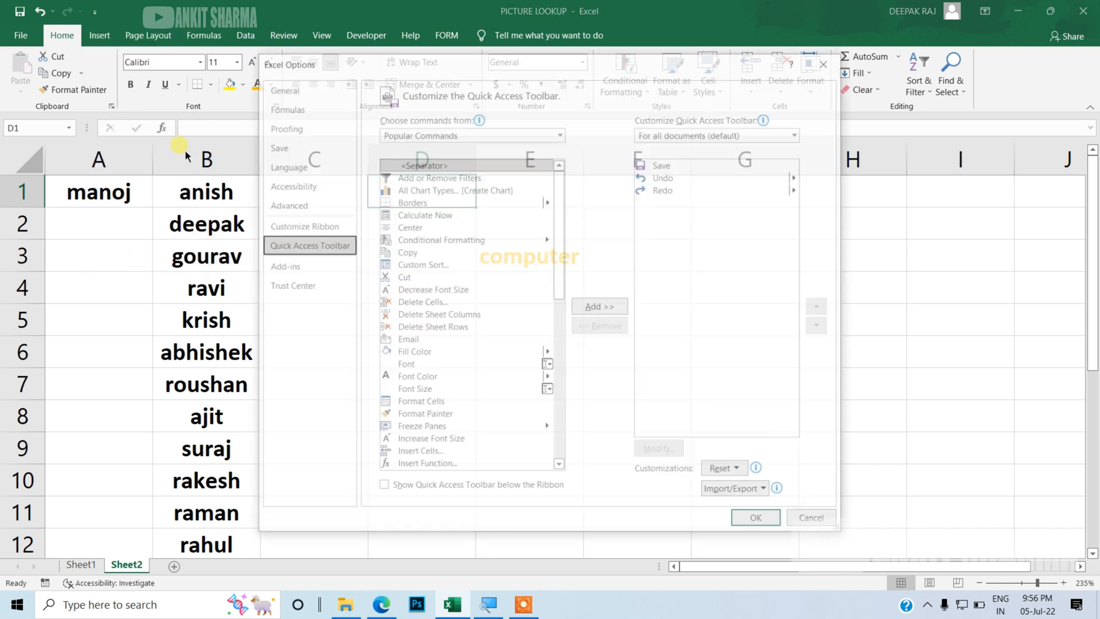
pyautogui.click(275, 91)
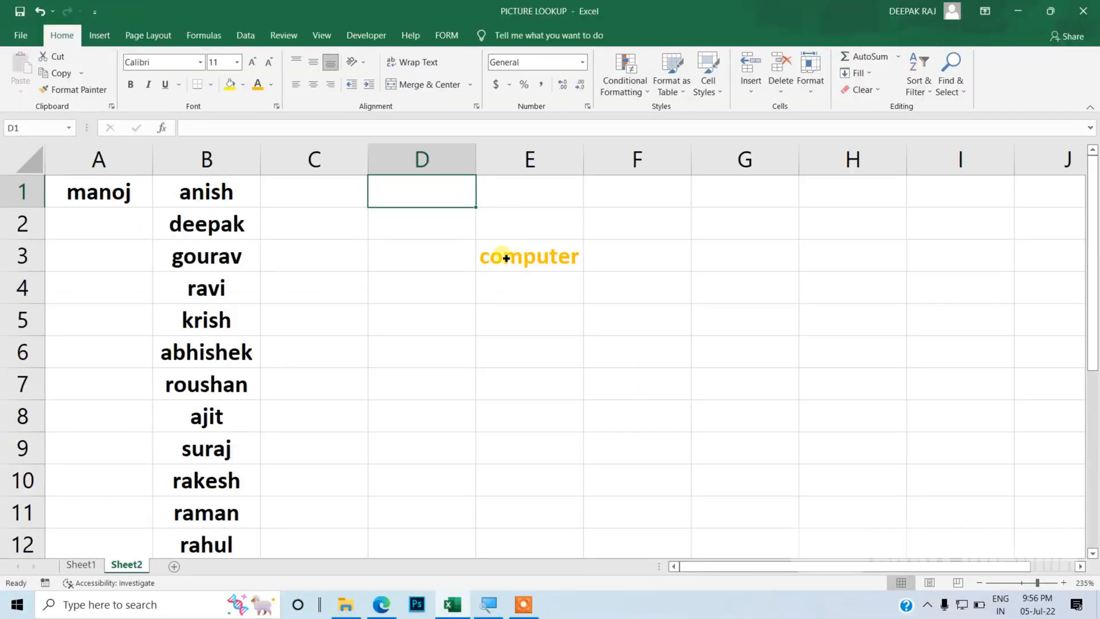
# Step: Edit E3, highlight its text, and browse the ribbon's font colour palette without applying a colour
pyautogui.doubleClick(387, 229)
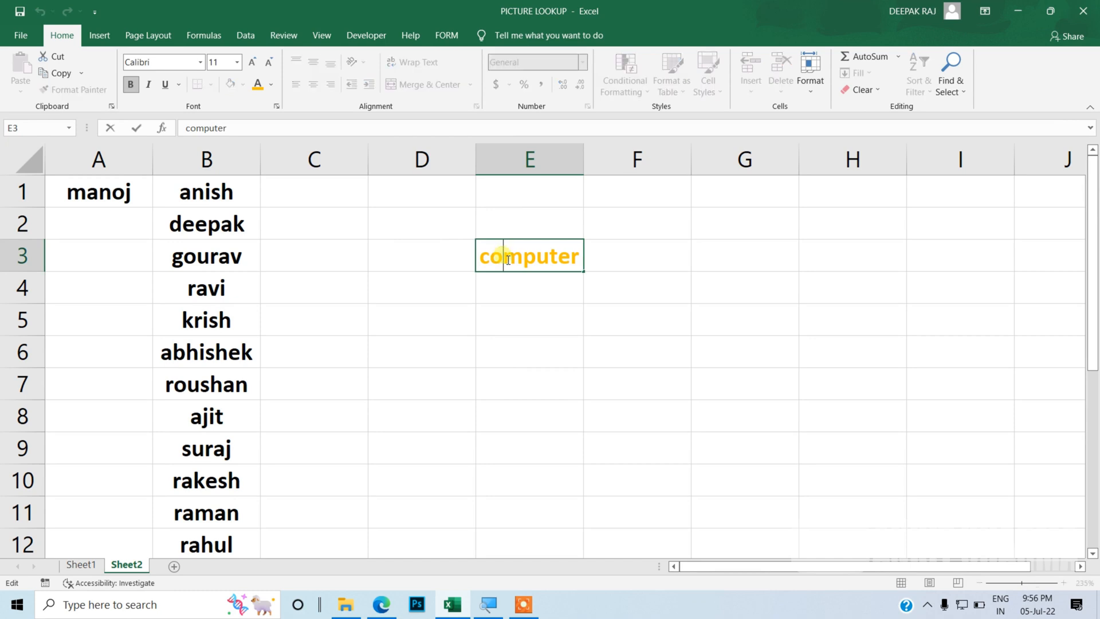
pyautogui.moveTo(480, 258); pyautogui.dragTo(568, 264)
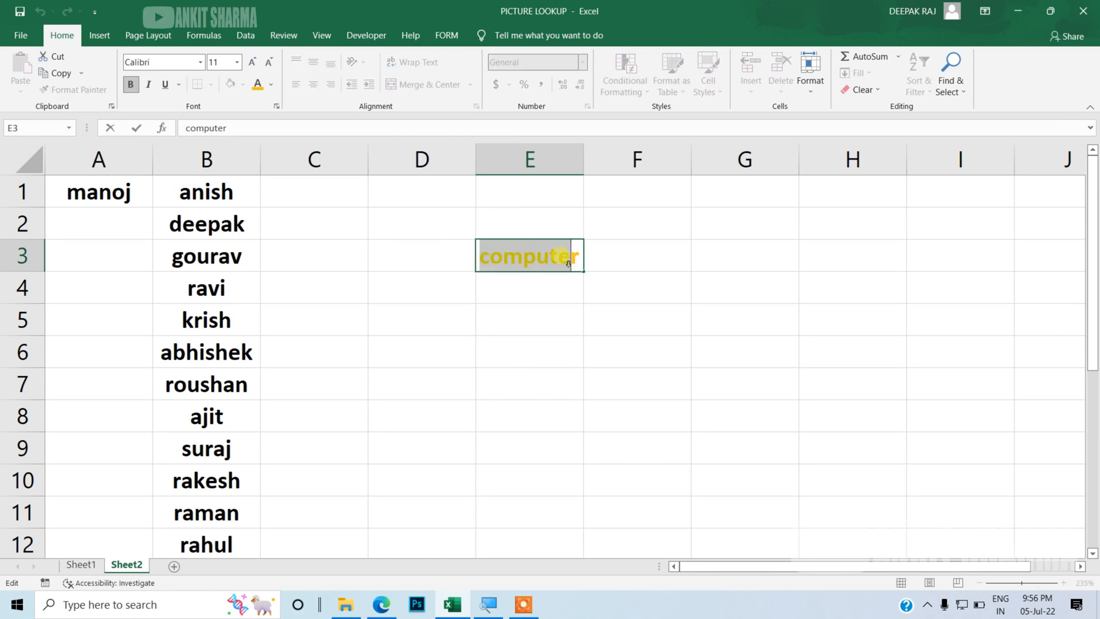
pyautogui.click(271, 84)
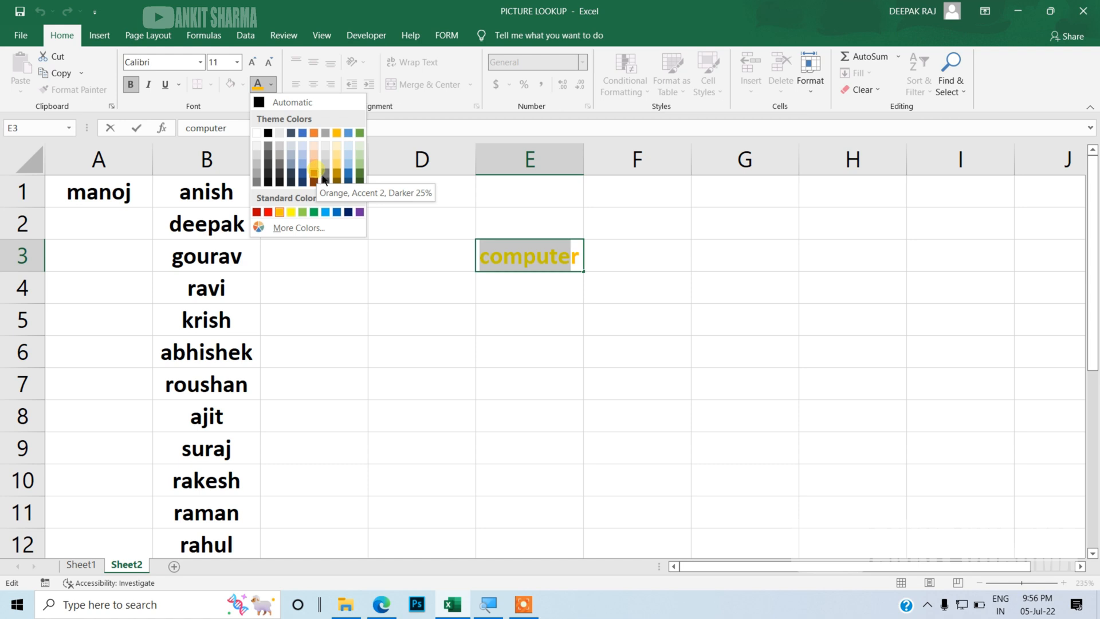
pyautogui.click(351, 266)
pyautogui.click(352, 267)
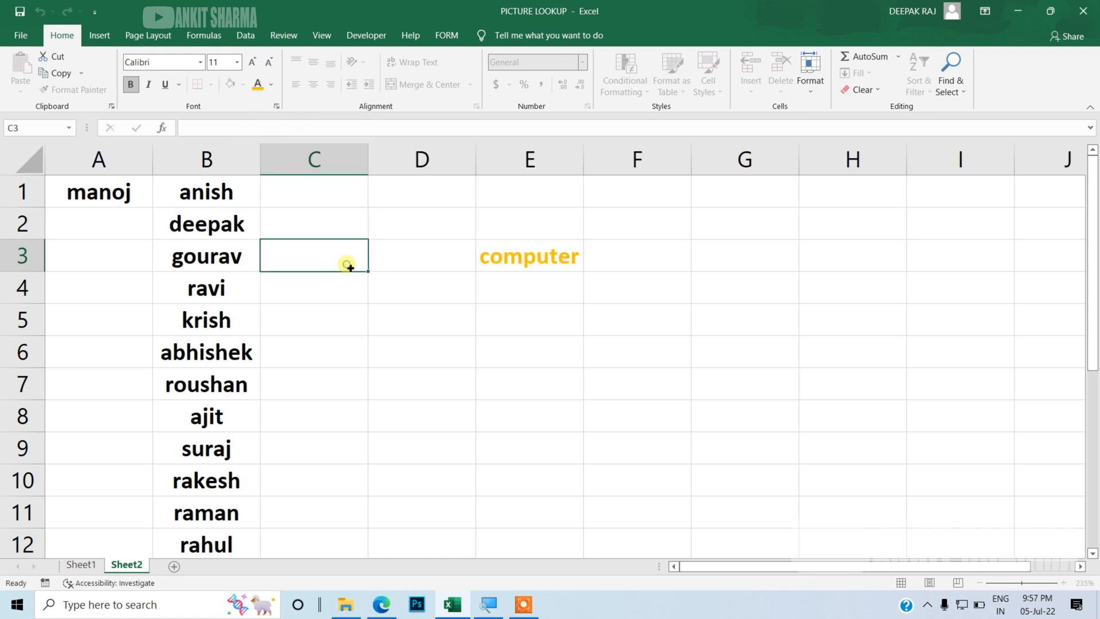
# Step: Open Excel Options through the Quick Access Toolbar's More Commands and browse the General page's new-workbook settings
pyautogui.click(94, 11)
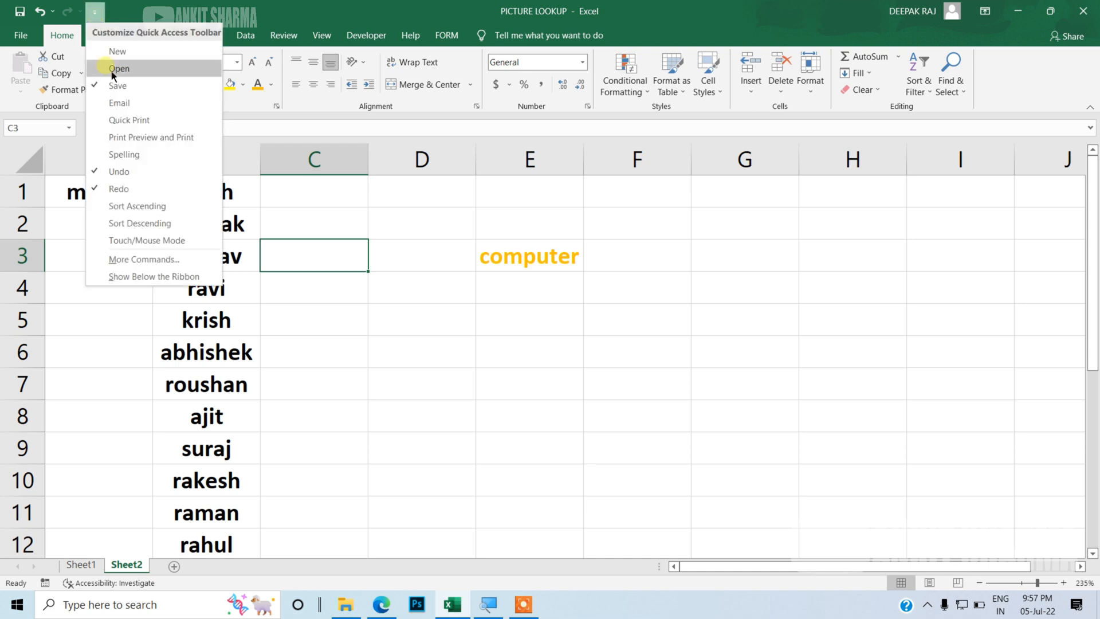
pyautogui.click(144, 261)
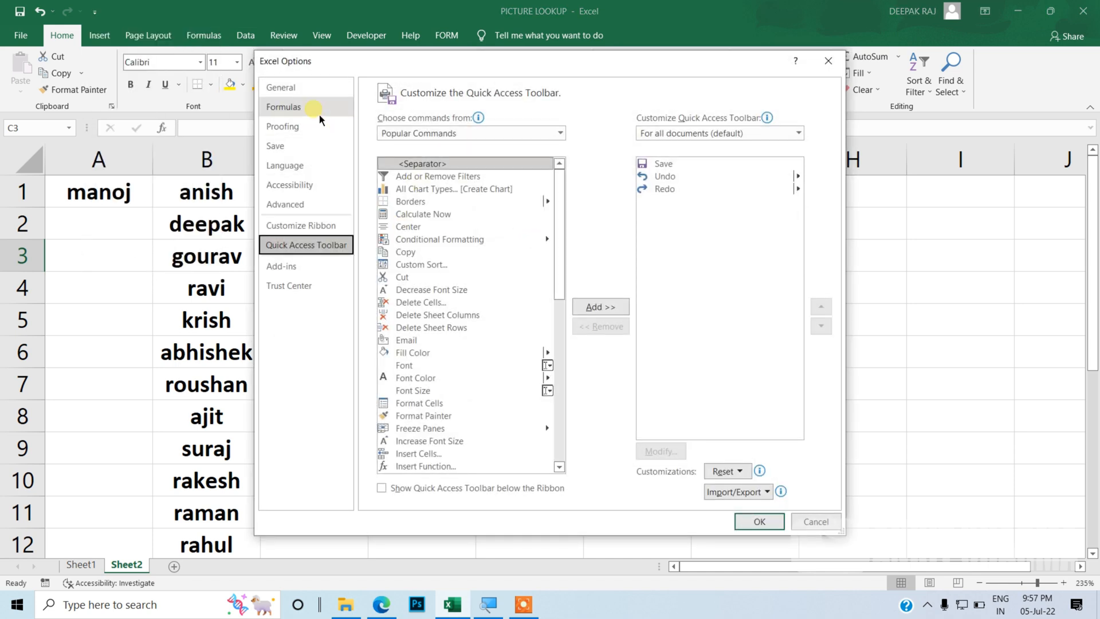
pyautogui.click(308, 92)
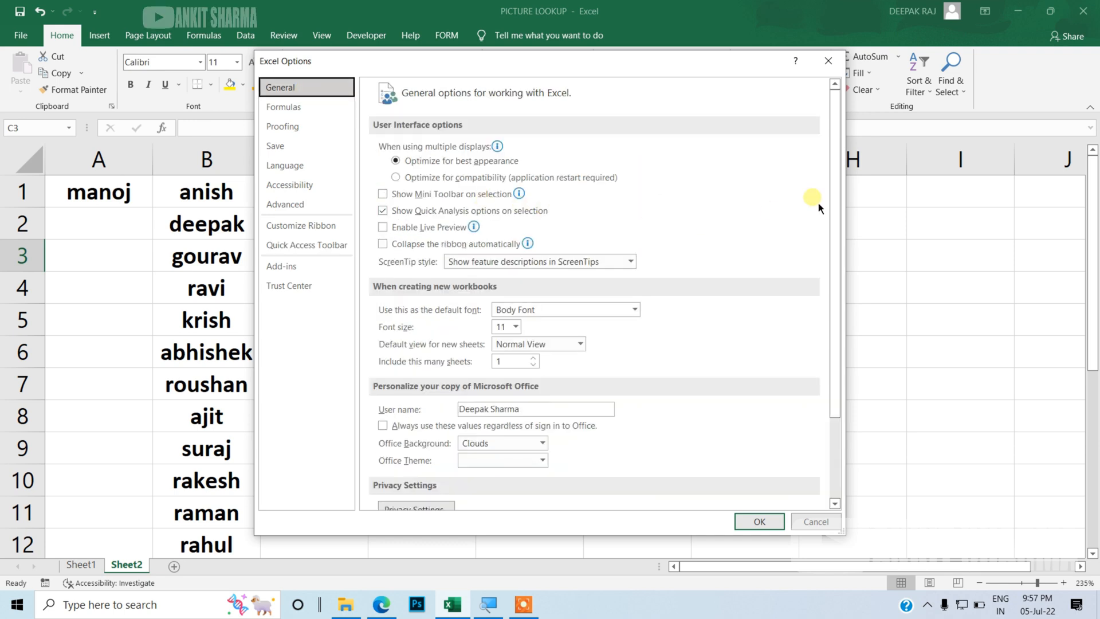
pyautogui.scroll(-1, 835, 203)
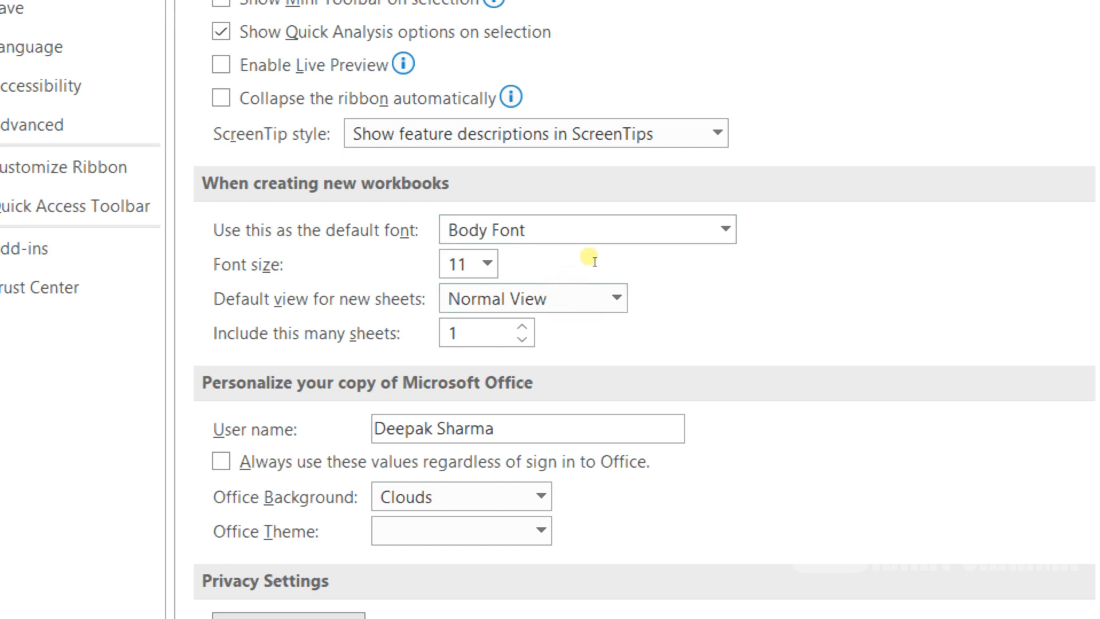
pyautogui.hotkey('alt', 'Down')
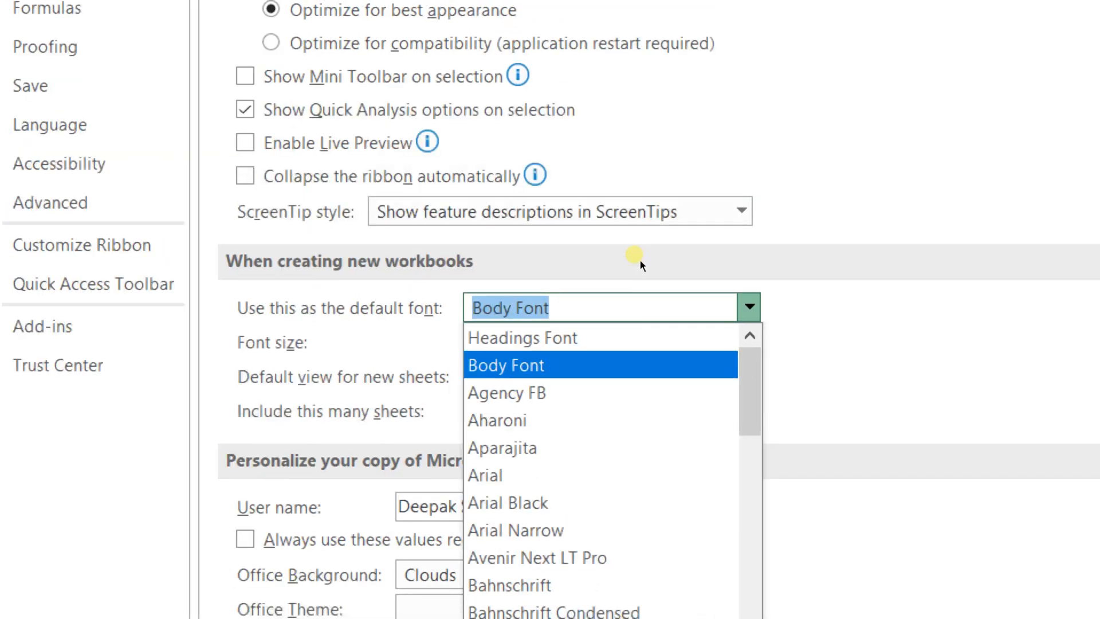
pyautogui.press('Escape')
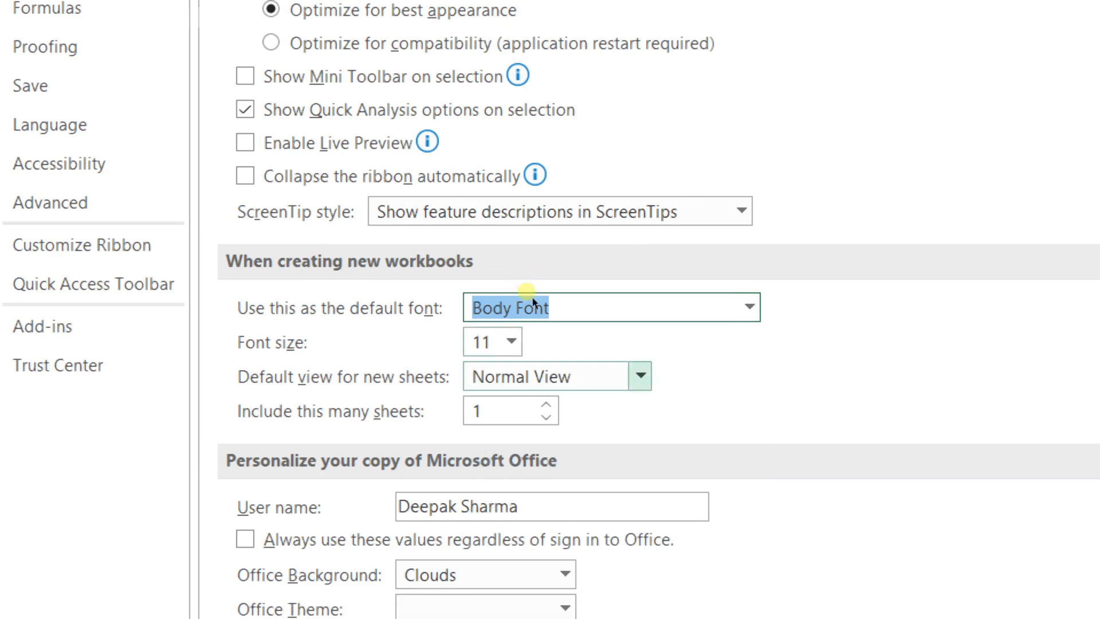
pyautogui.press('Tab')
pyautogui.press('Tab')
pyautogui.hotkey('alt', 'Down')
pyautogui.press('Escape')
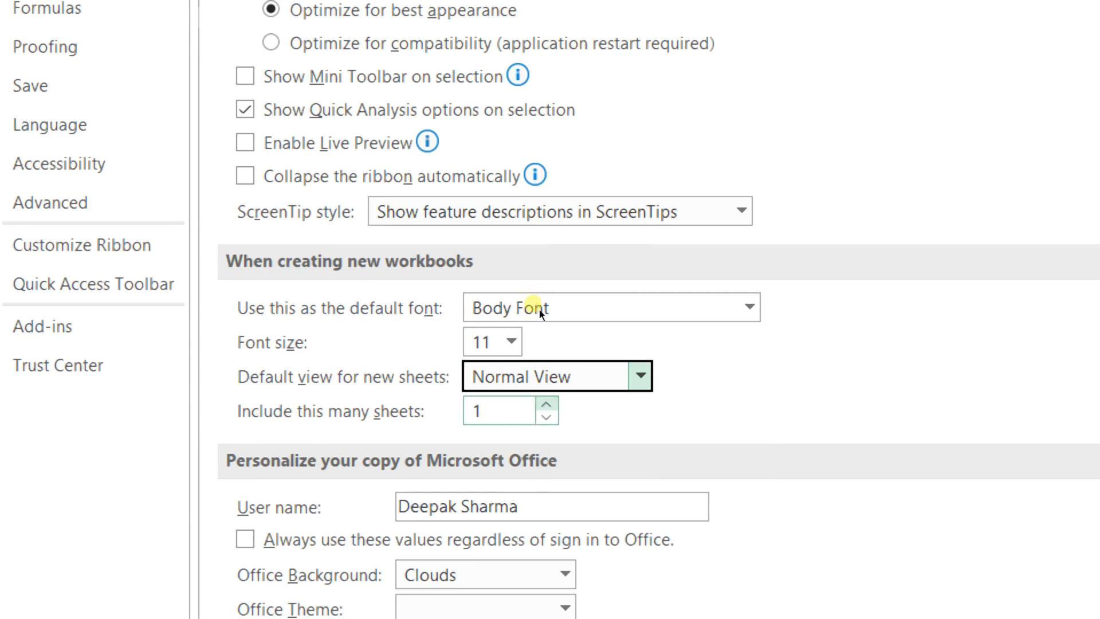
pyautogui.press('Tab')
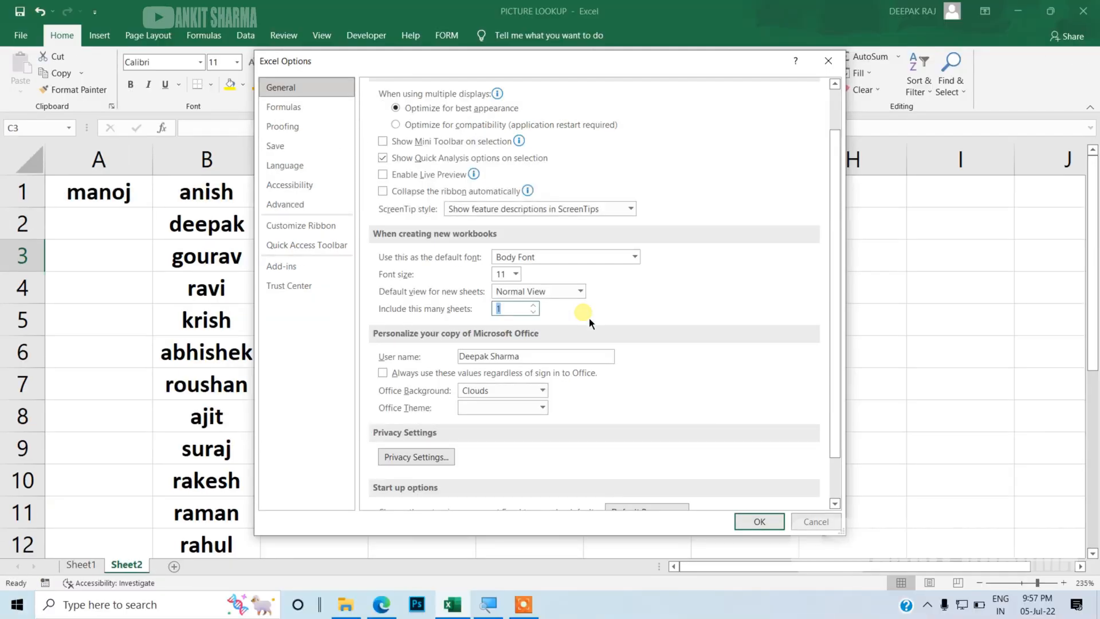
# Step: Enable R1C1 reference style in the Formulas options and confirm the dialog
pyautogui.click(318, 112)
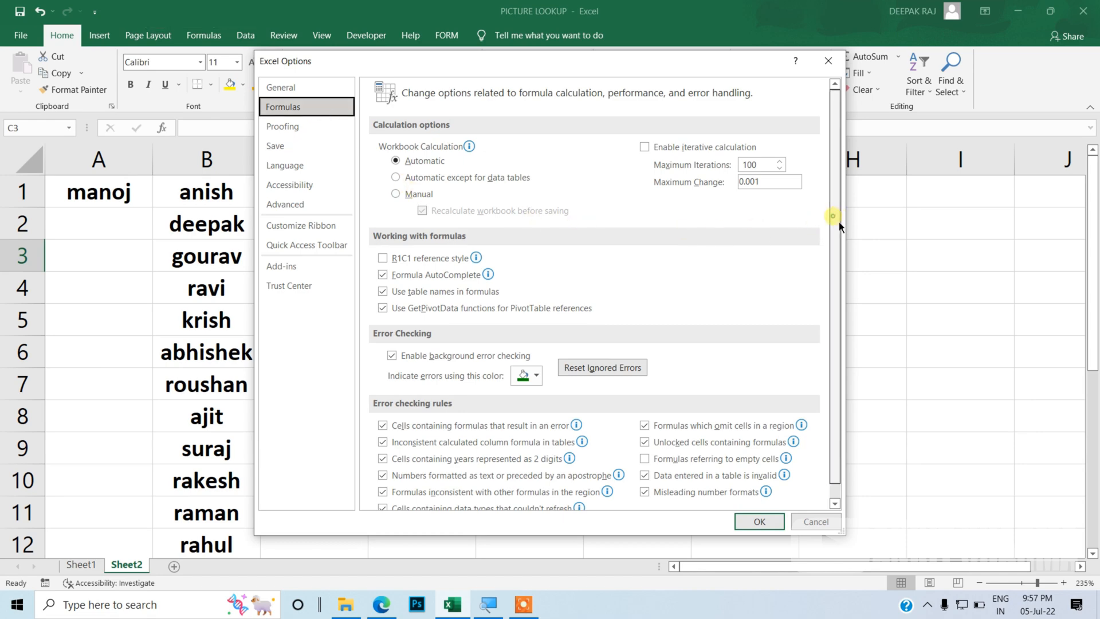
pyautogui.scroll(-1, 839, 222)
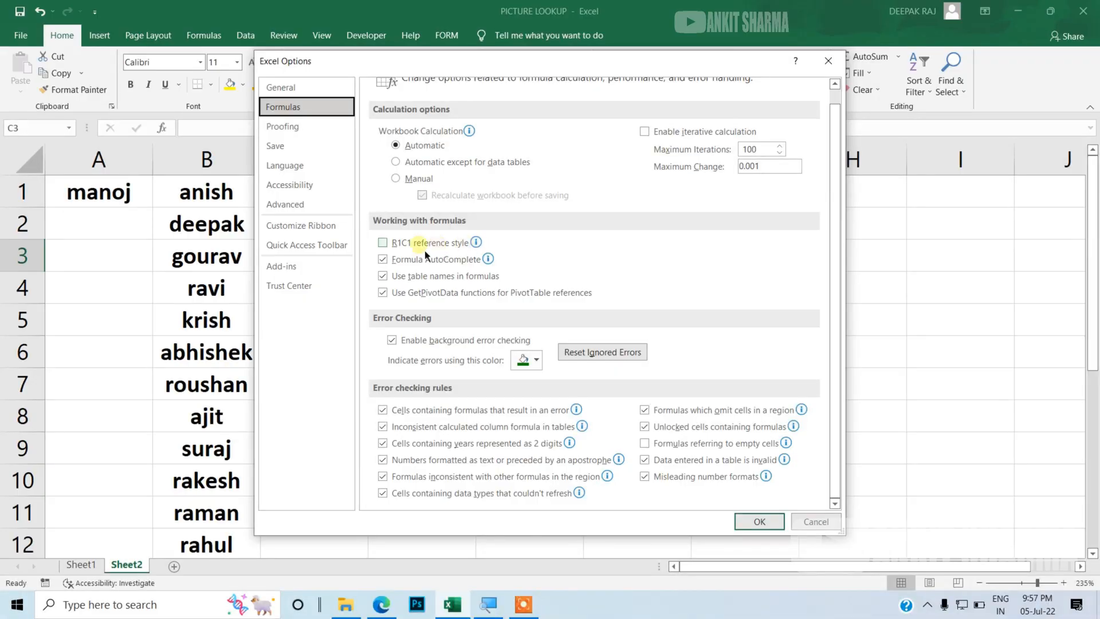
pyautogui.click(395, 244)
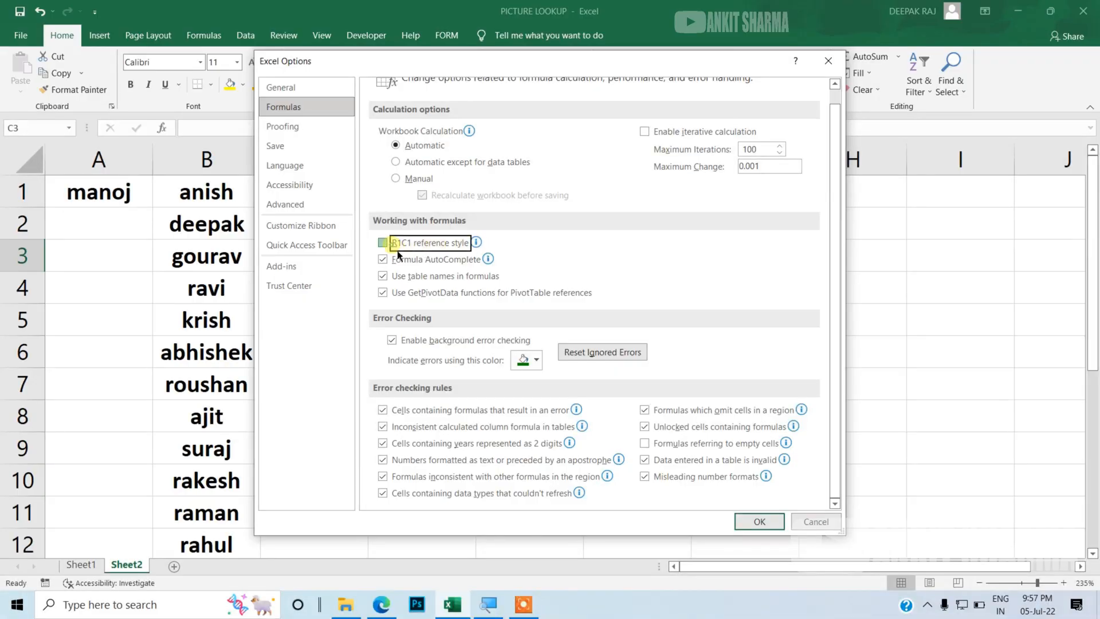
pyautogui.click(757, 521)
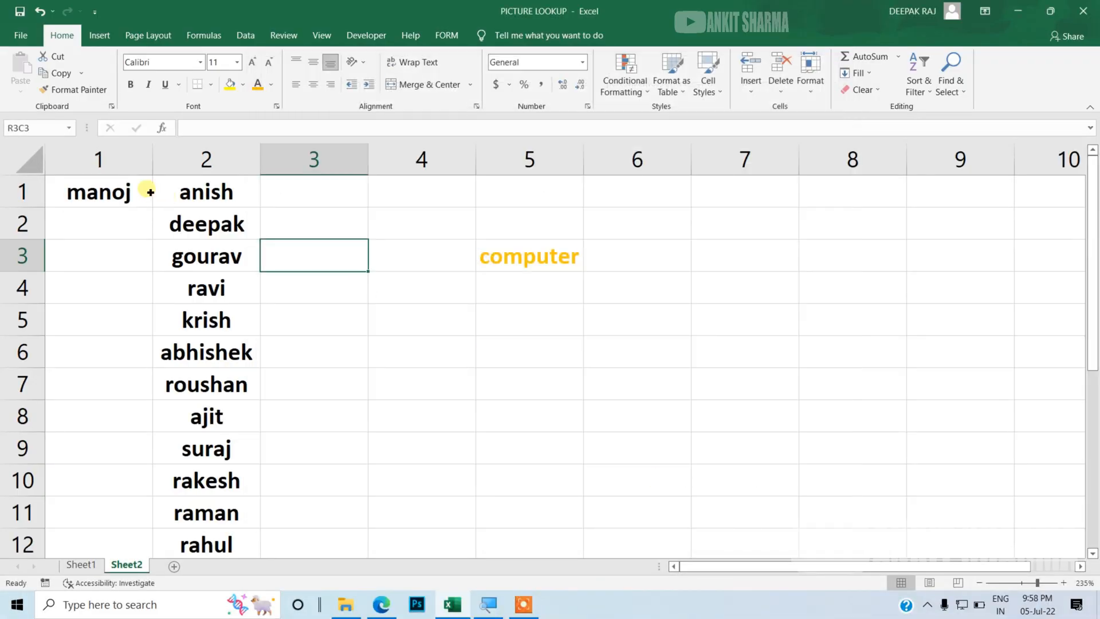
# Step: Select numbered column headers one after another and then a cell to examine the R1C1 references
pyautogui.click(110, 169)
pyautogui.click(167, 168)
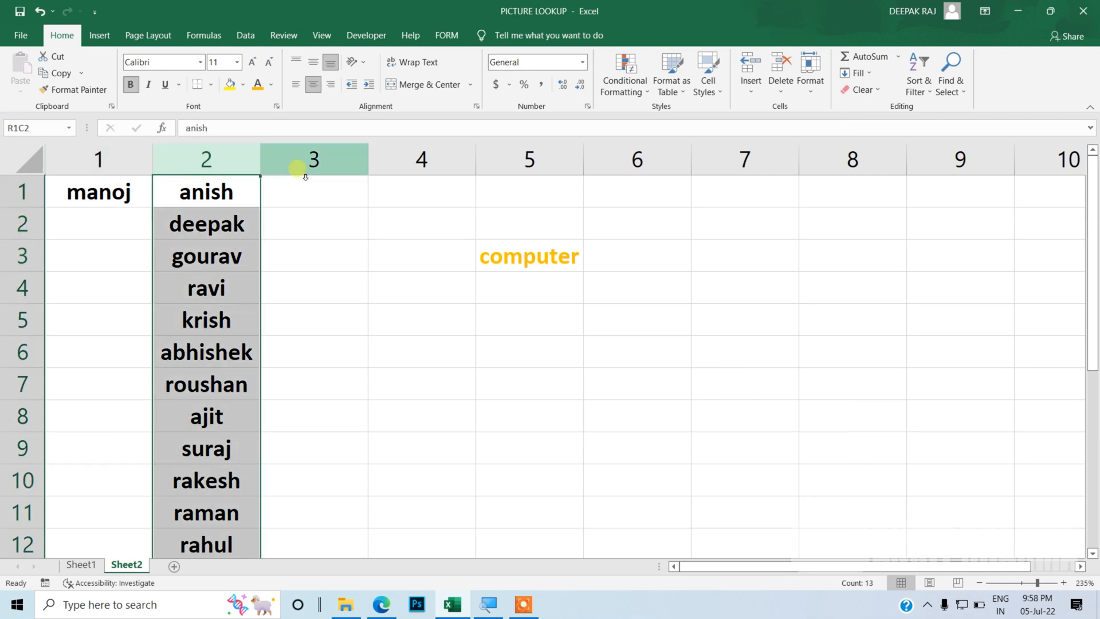
pyautogui.click(297, 169)
pyautogui.click(413, 166)
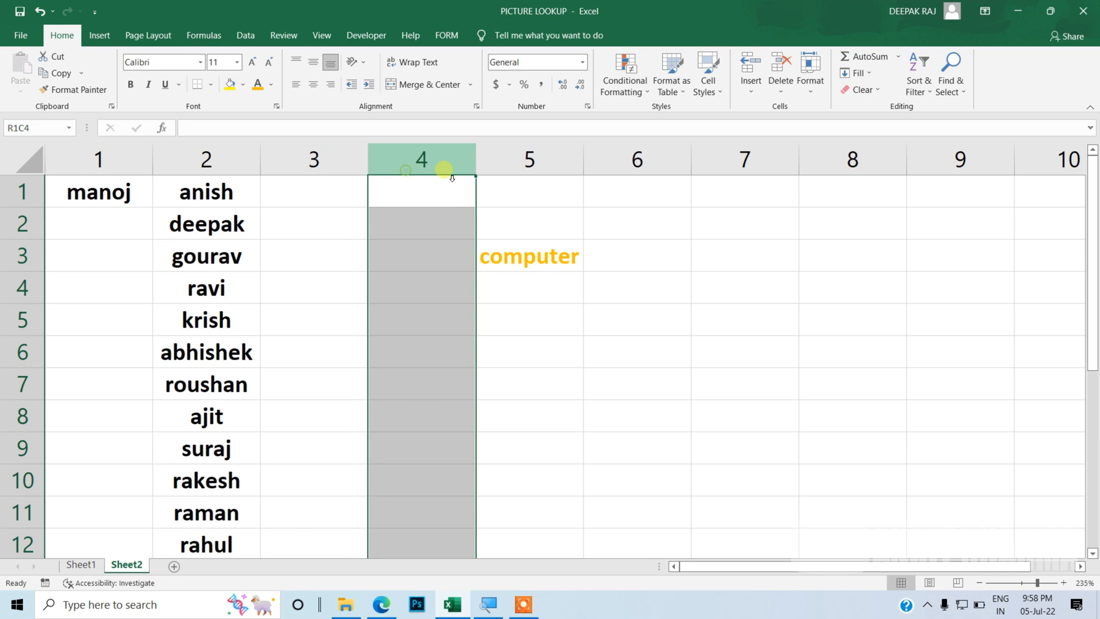
pyautogui.click(519, 166)
pyautogui.click(628, 160)
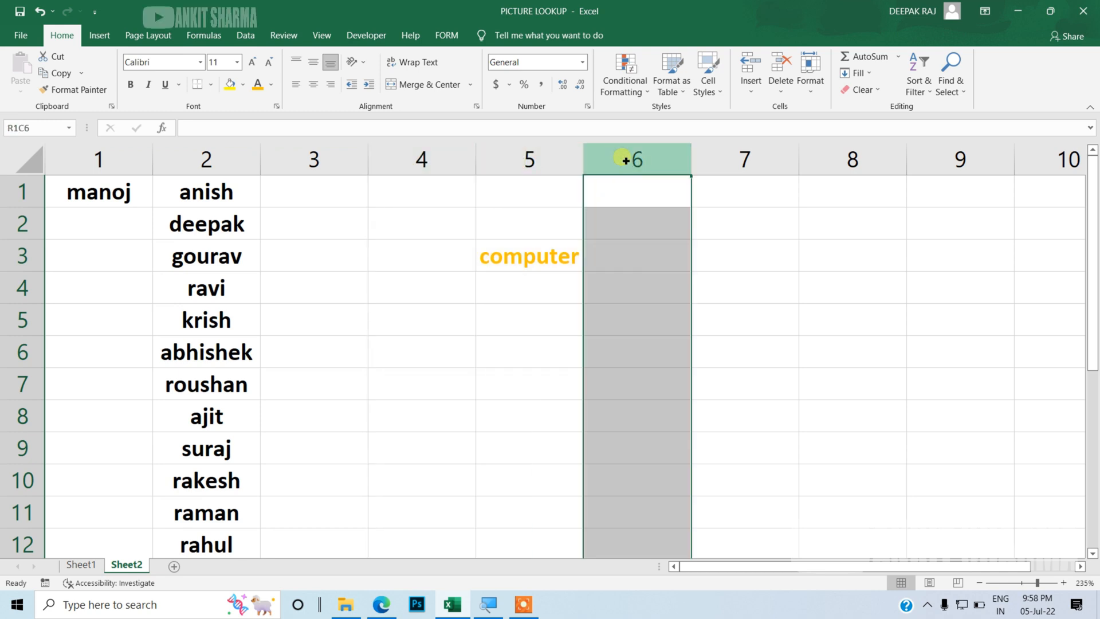
pyautogui.click(469, 242)
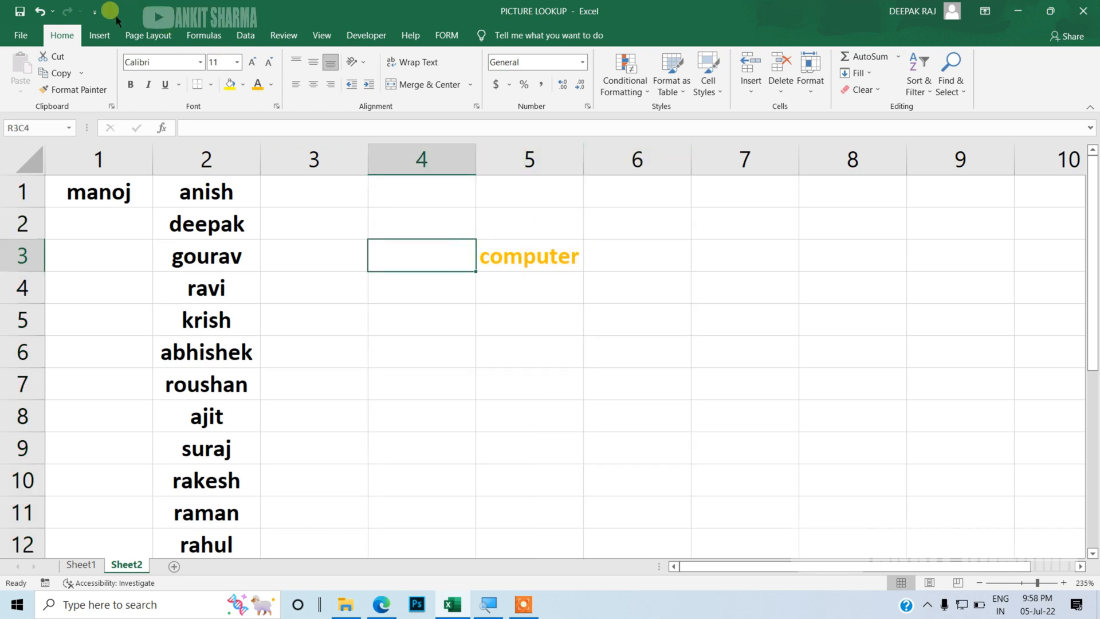
# Step: Reopen Excel Options, turn off R1C1 reference style on the Formulas page, and confirm
pyautogui.click(95, 11)
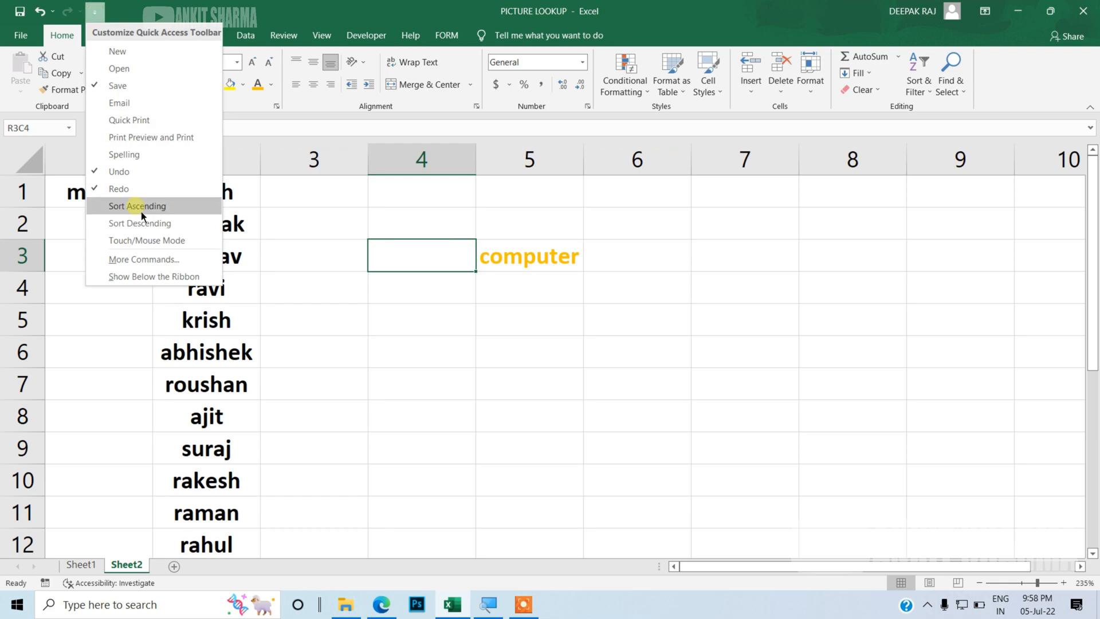
pyautogui.click(152, 265)
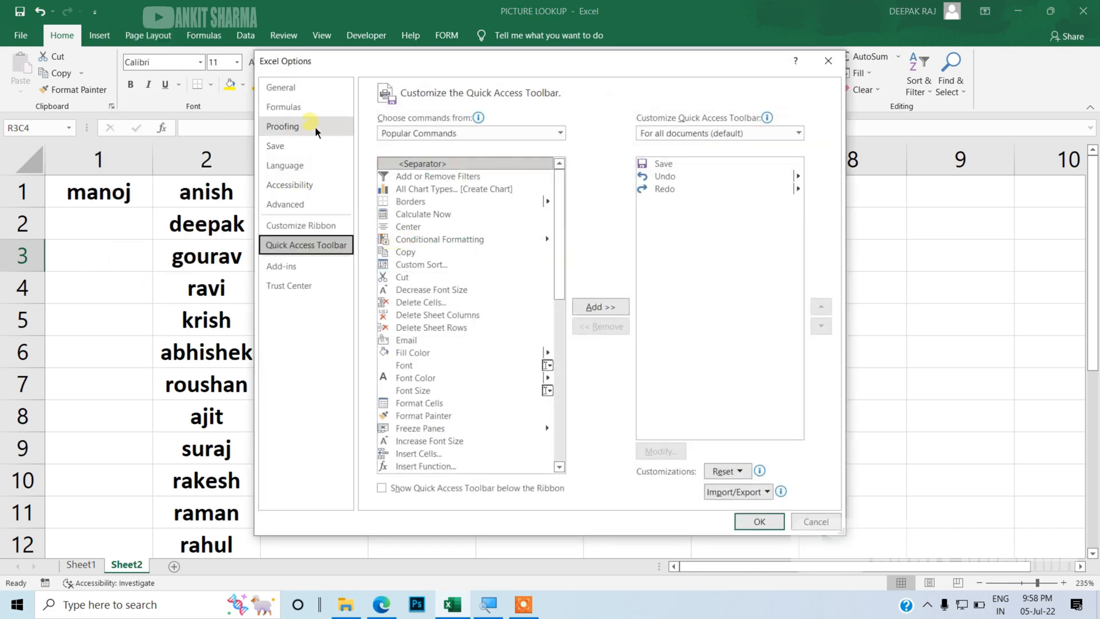
pyautogui.click(311, 112)
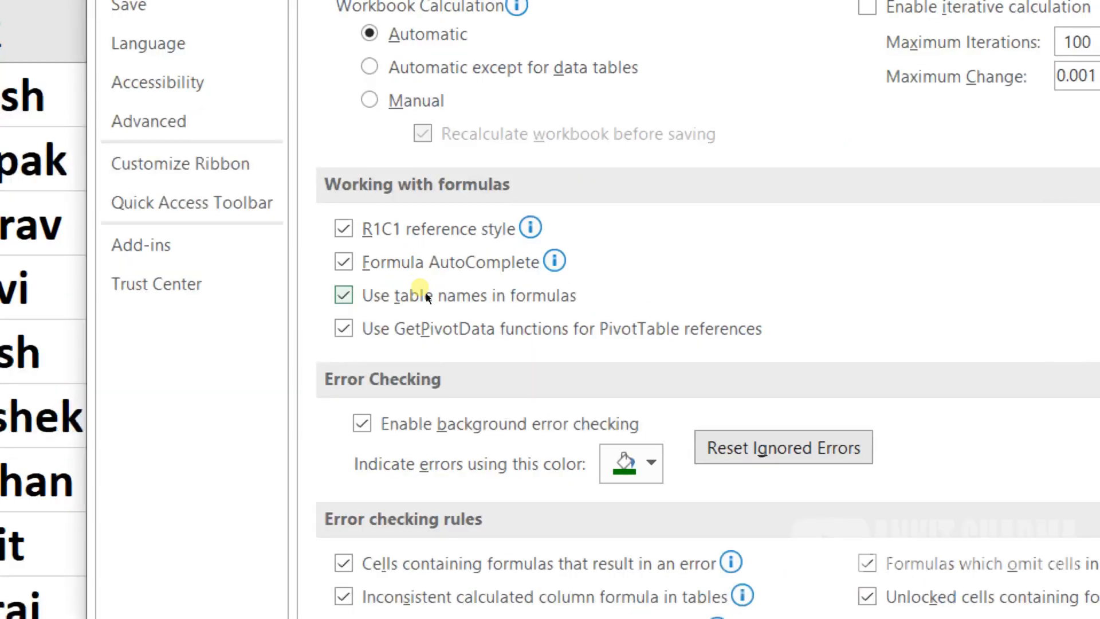
pyautogui.moveTo(389, 265)
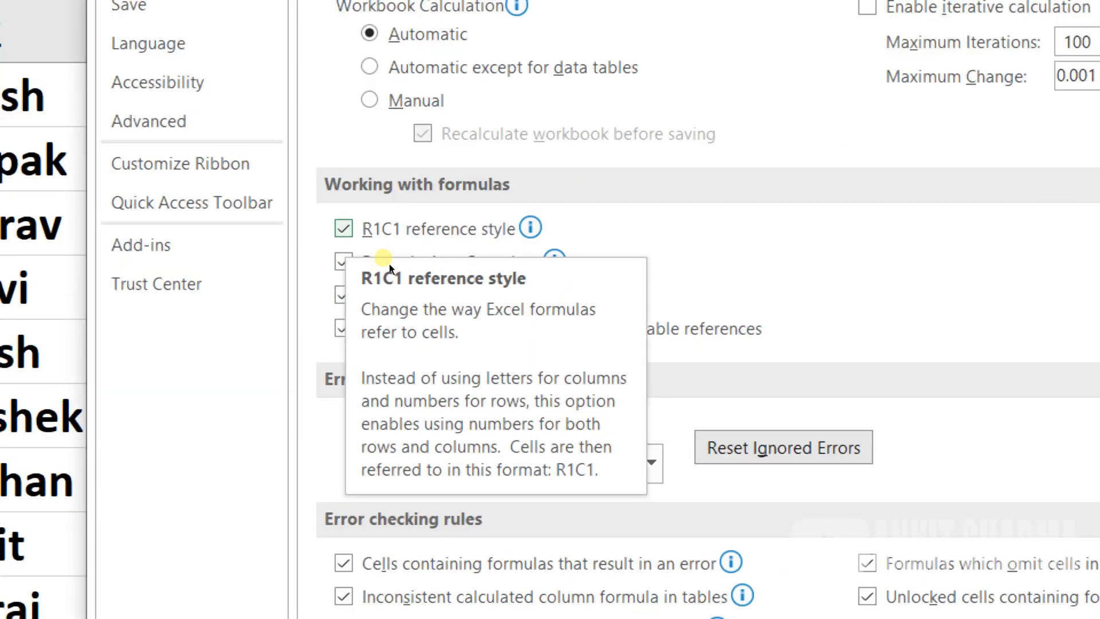
pyautogui.click(383, 234)
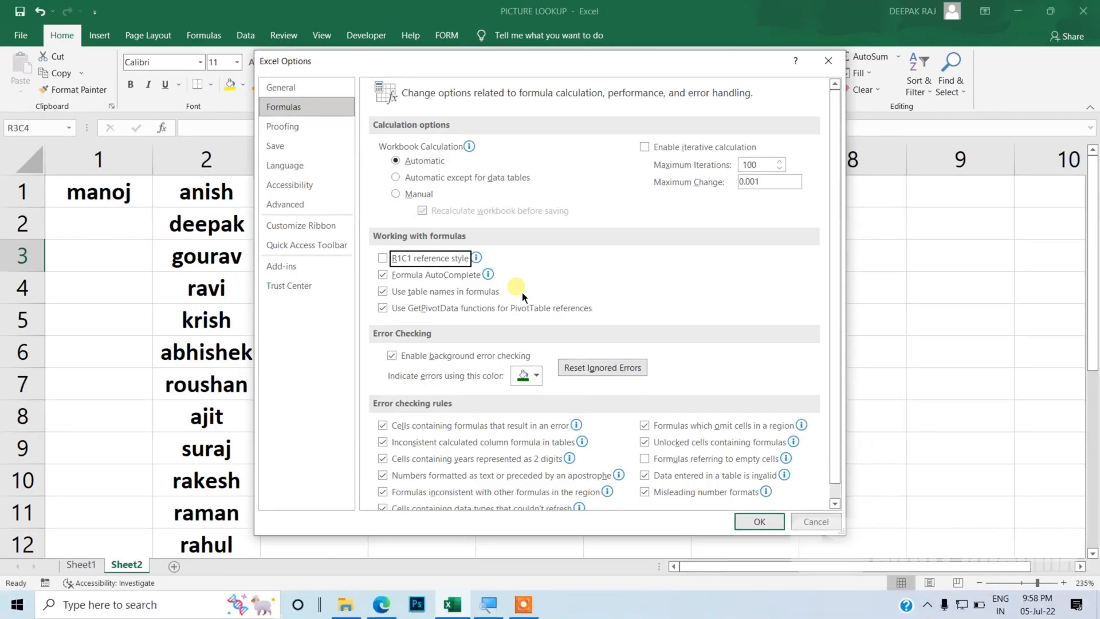
pyautogui.click(746, 522)
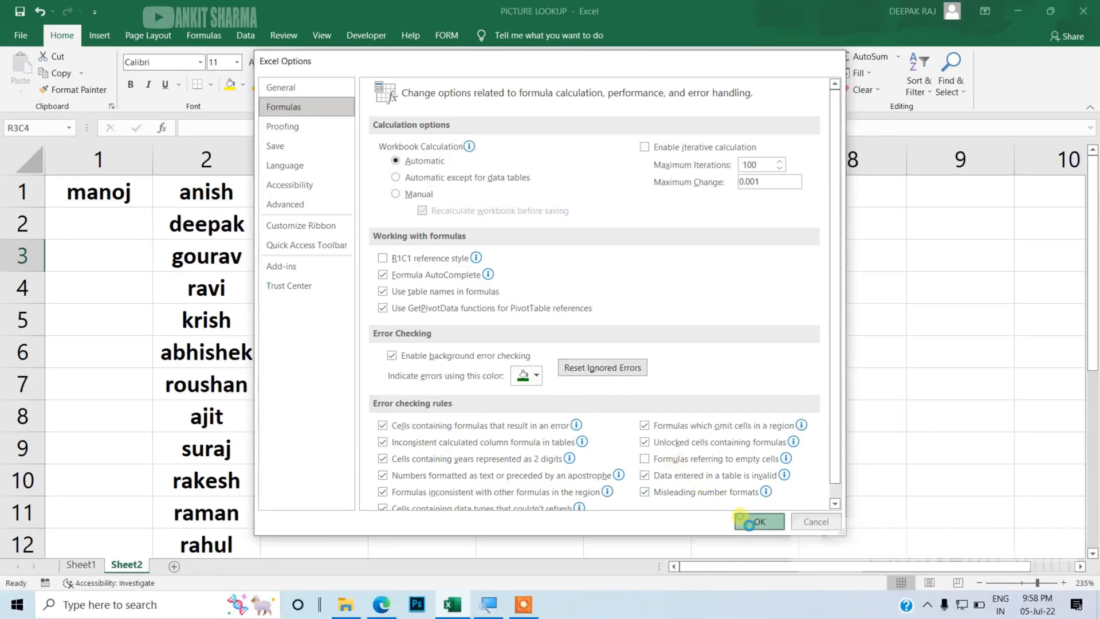
# Step: Reopen Excel Options, view the Proofing page, open and close AutoCorrect Options, and close the dialog
pyautogui.click(95, 12)
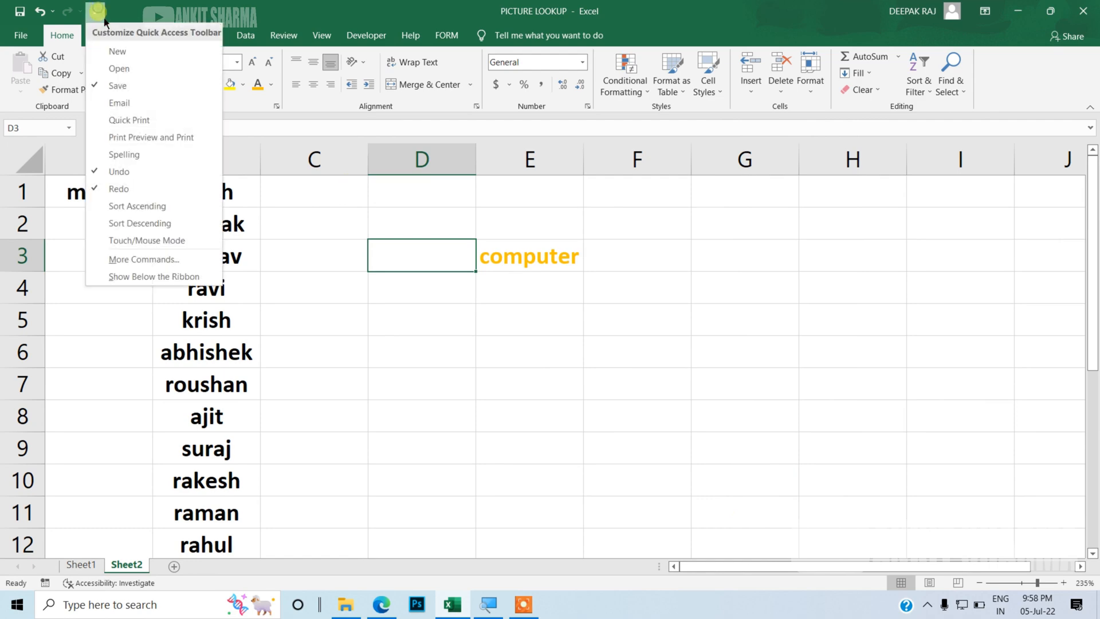
pyautogui.click(152, 261)
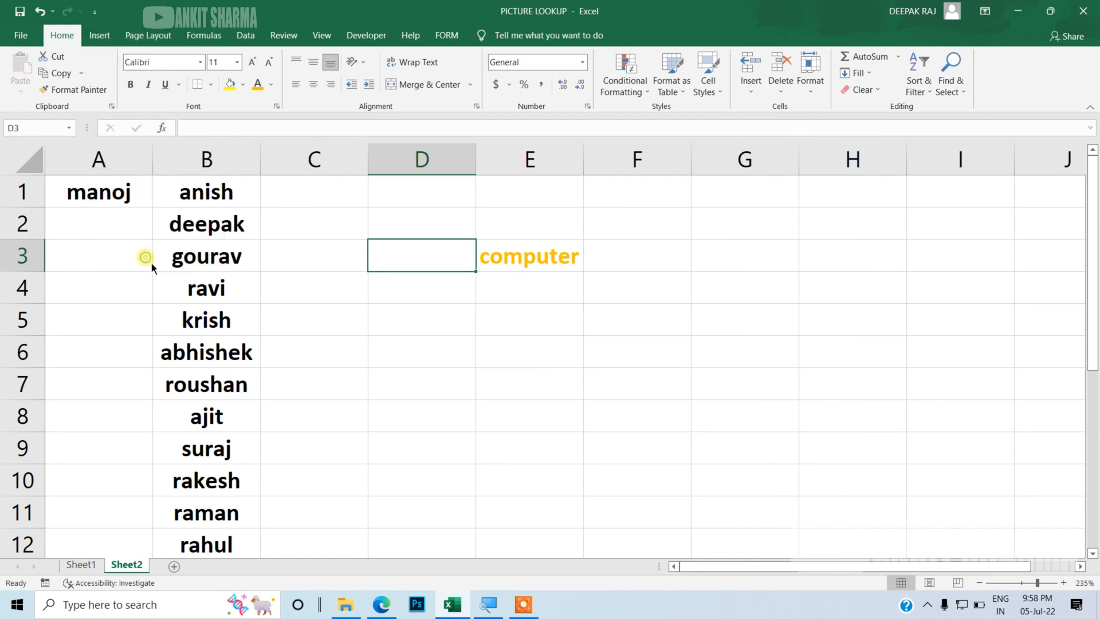
pyautogui.click(297, 109)
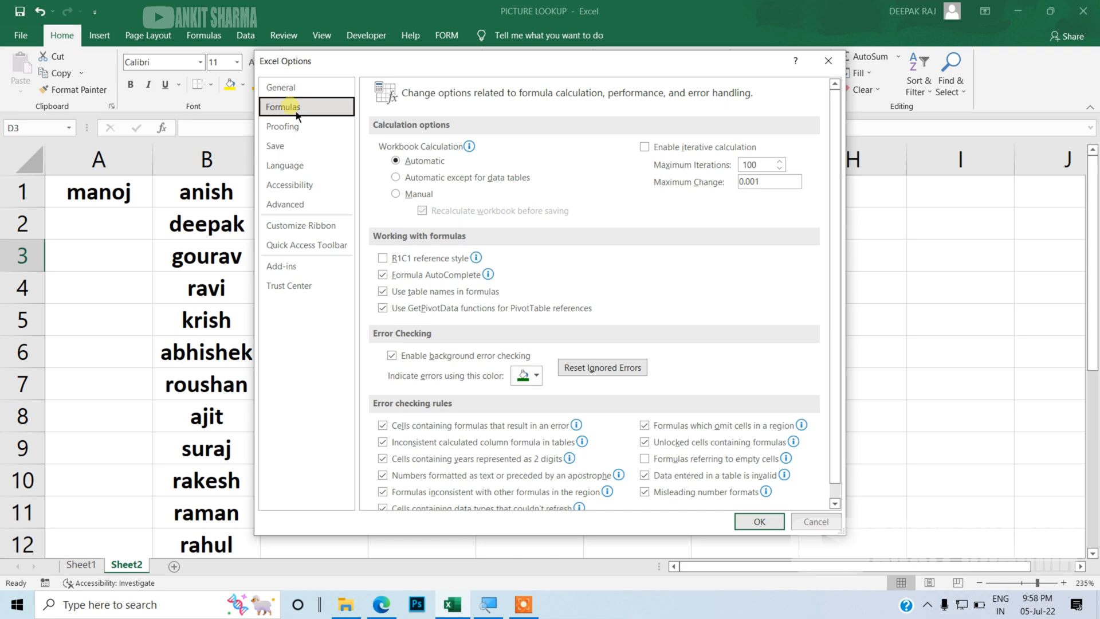
pyautogui.click(296, 134)
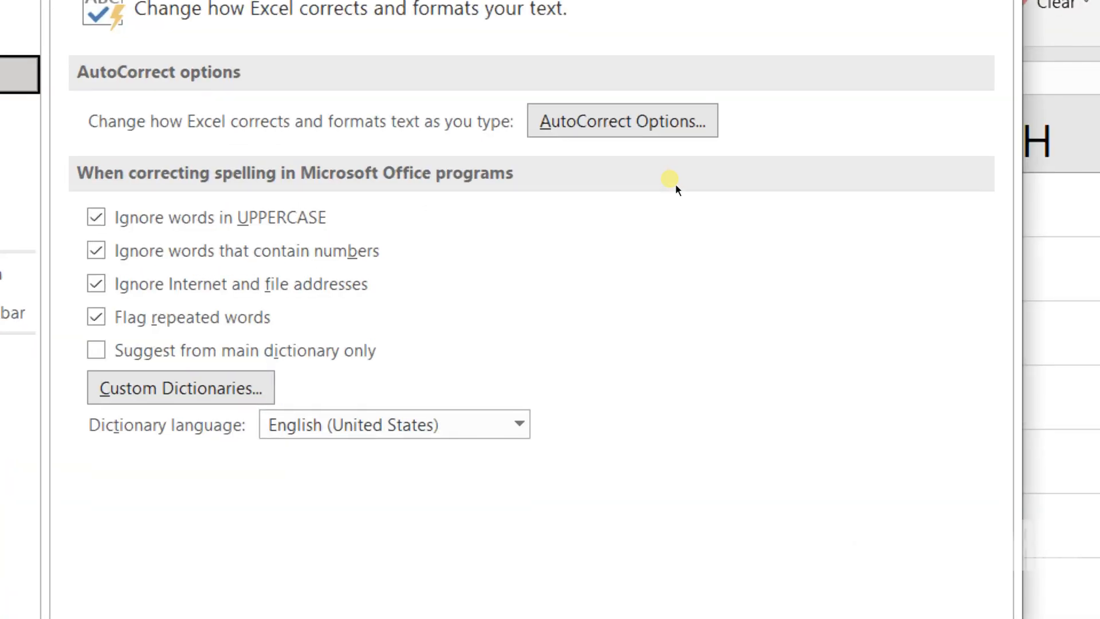
pyautogui.click(664, 157)
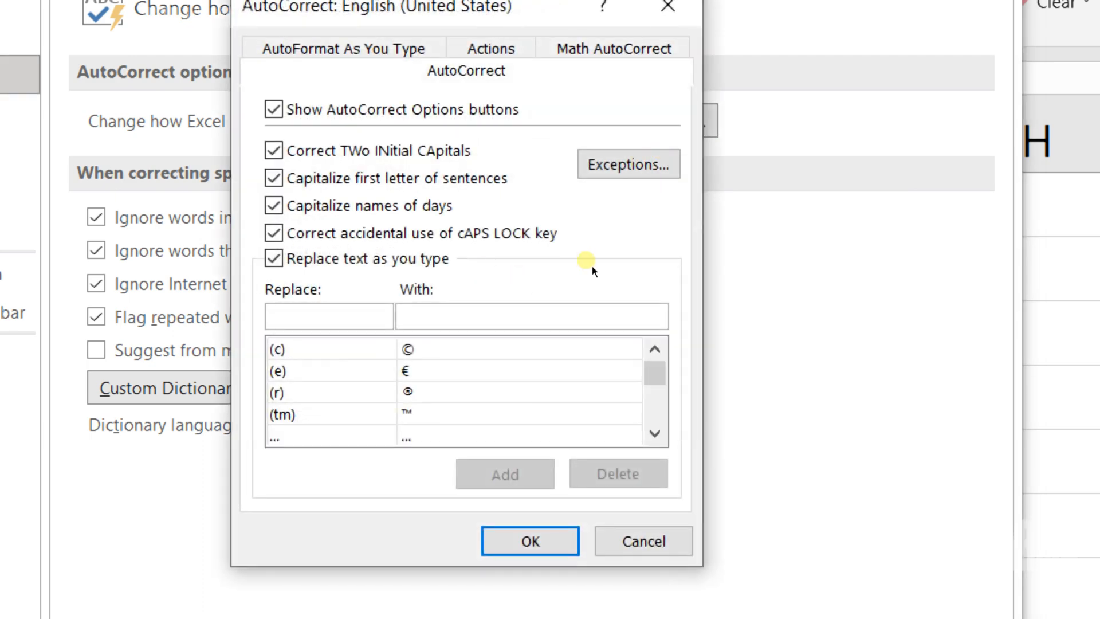
pyautogui.click(668, 18)
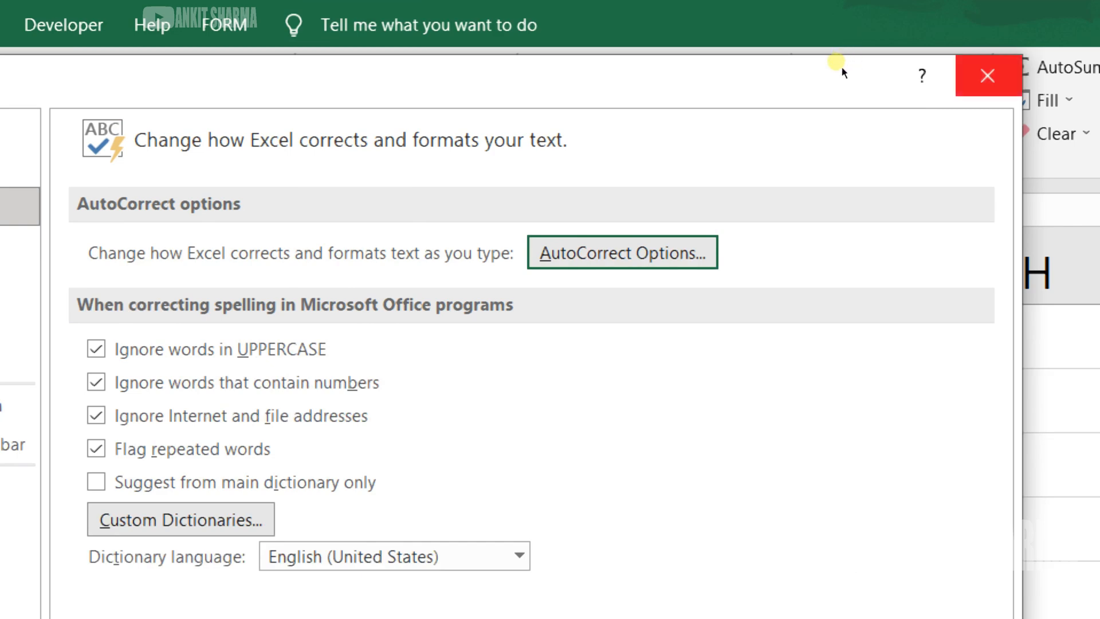
pyautogui.click(841, 67)
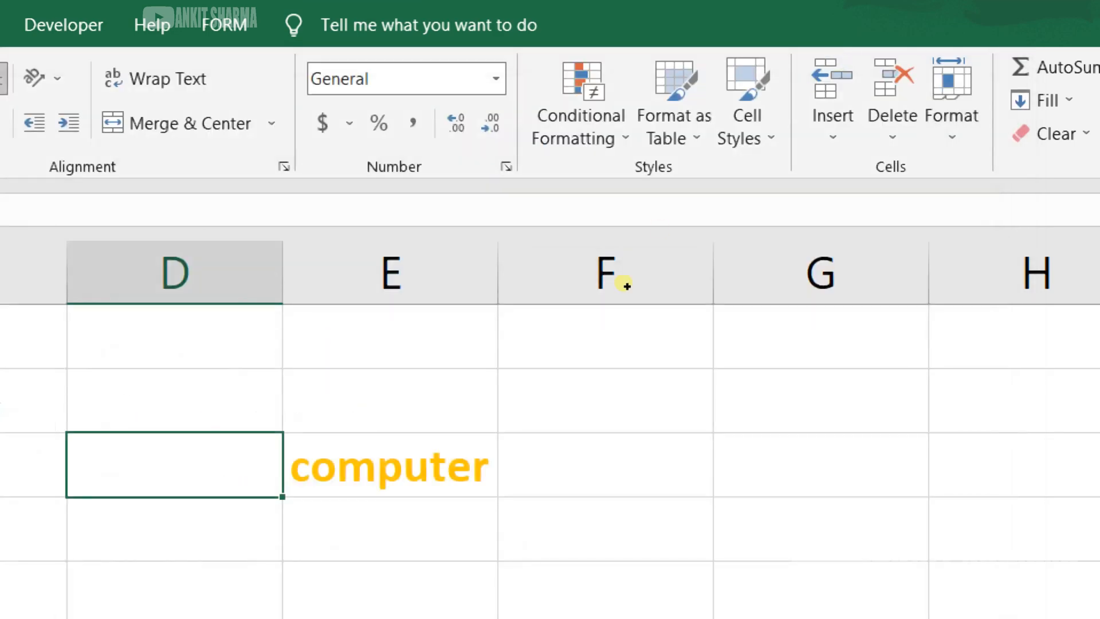
# Step: Enter the words taht, tht and that in cells F2, F3 and F4 to test AutoCorrect
pyautogui.click(603, 236)
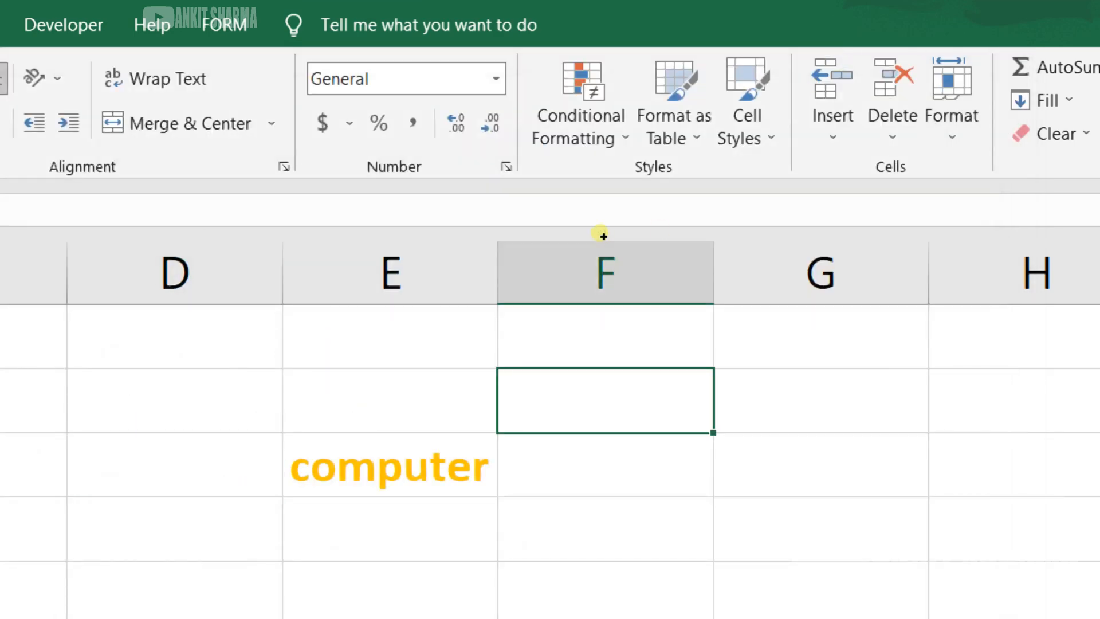
pyautogui.write('ta')
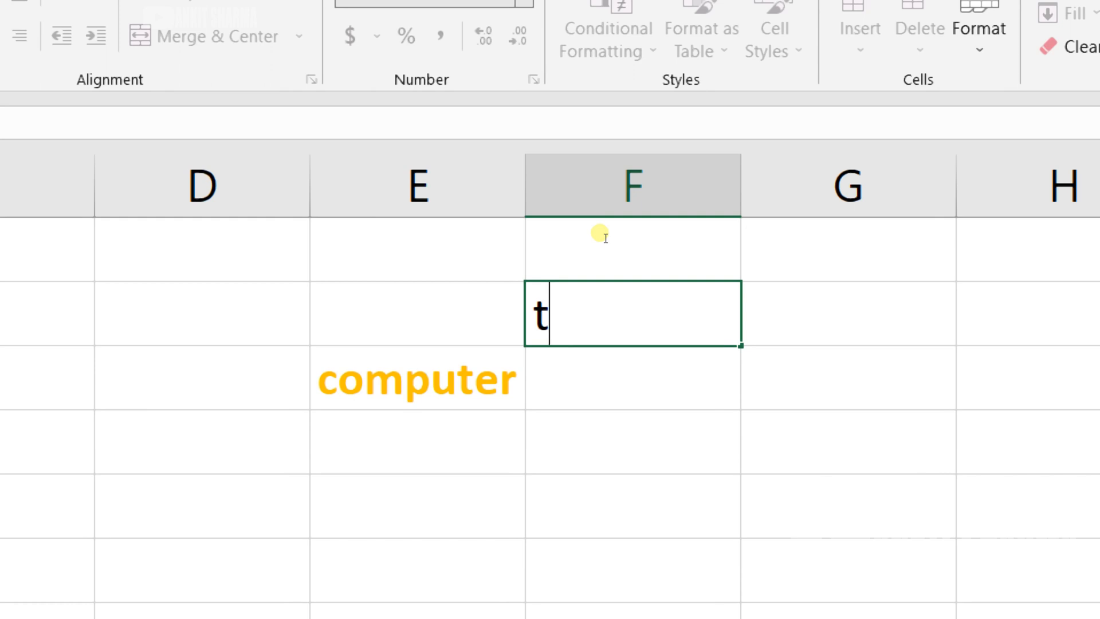
pyautogui.write('ht')
pyautogui.press('Return')
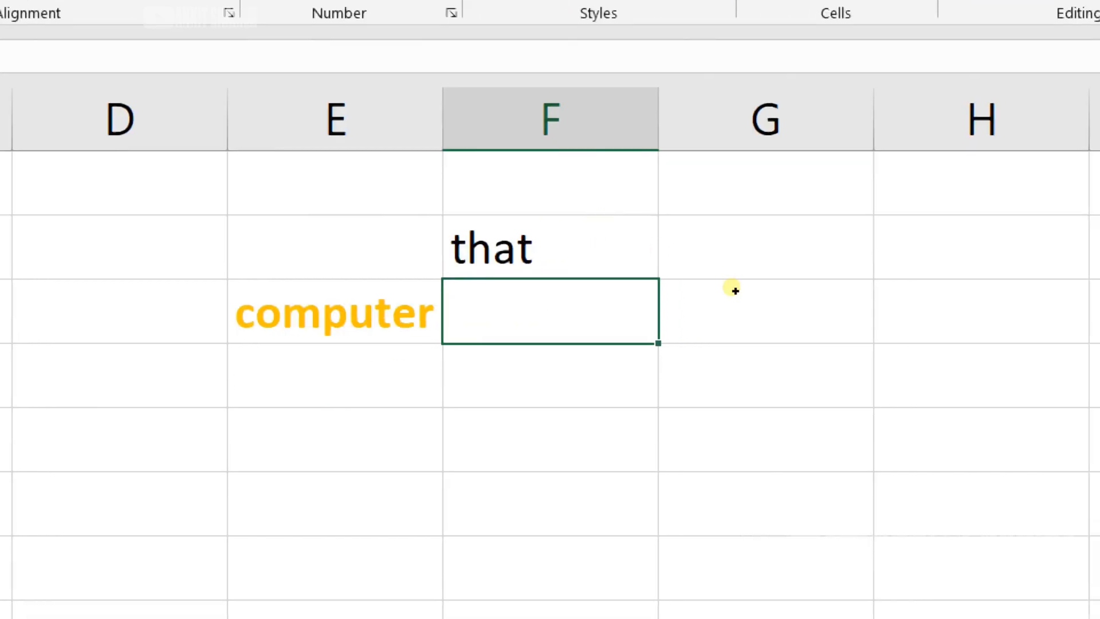
pyautogui.write('tht')
pyautogui.press('Return')
pyautogui.write('that')
pyautogui.press('Return')
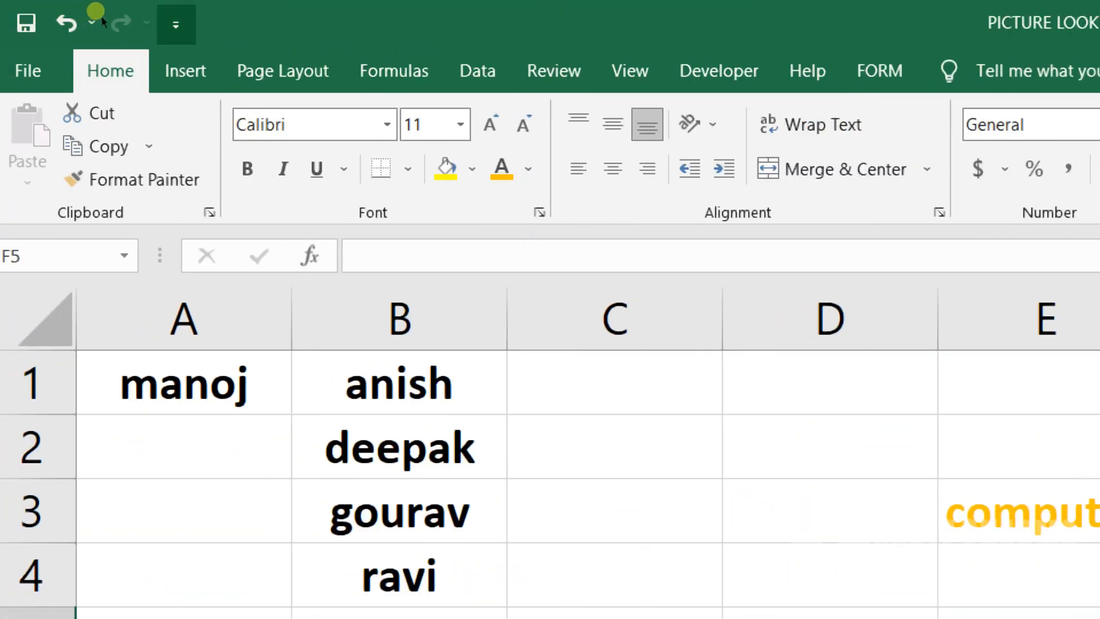
# Step: Open AutoCorrect Options from the Proofing page of Excel Options, add an entry replacing c with computer, and confirm both dialogs
pyautogui.click(162, 24)
pyautogui.press('Return')
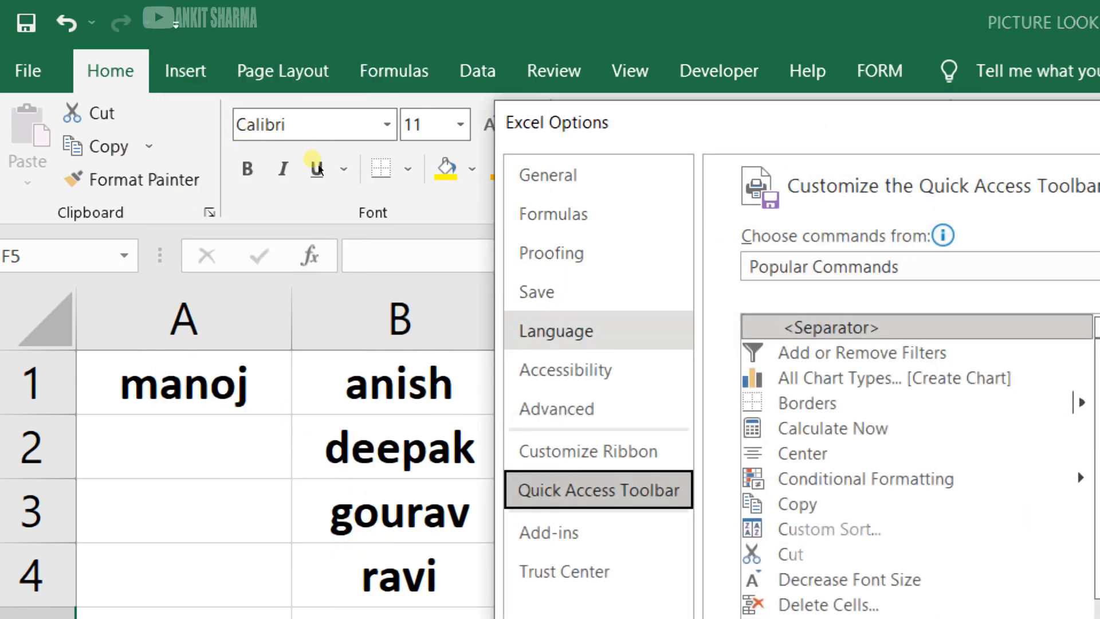
pyautogui.click(603, 250)
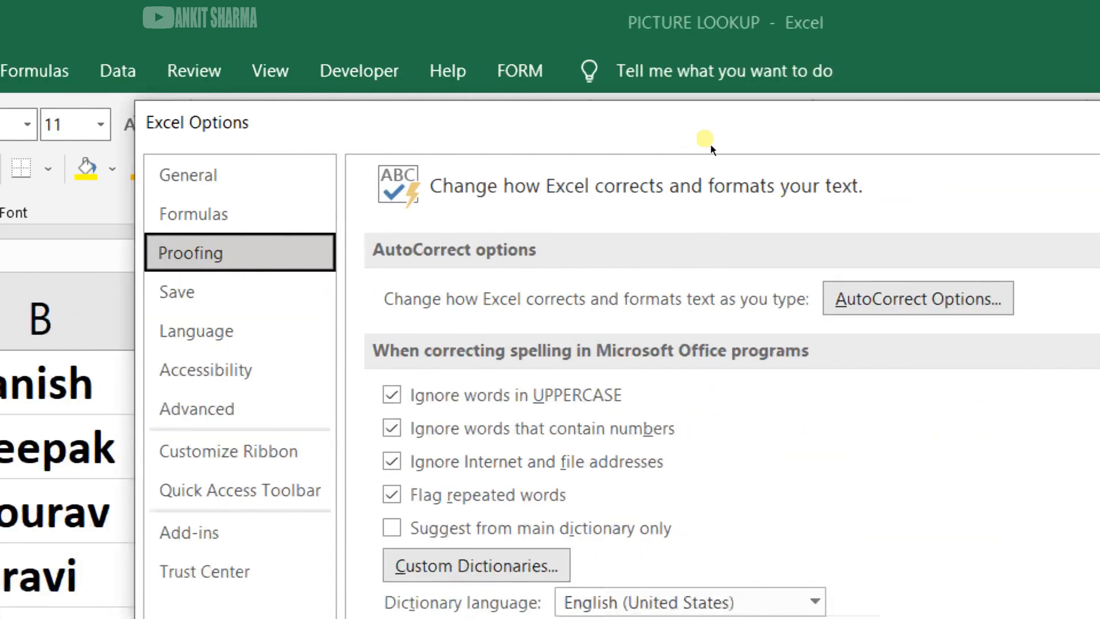
pyautogui.click(859, 298)
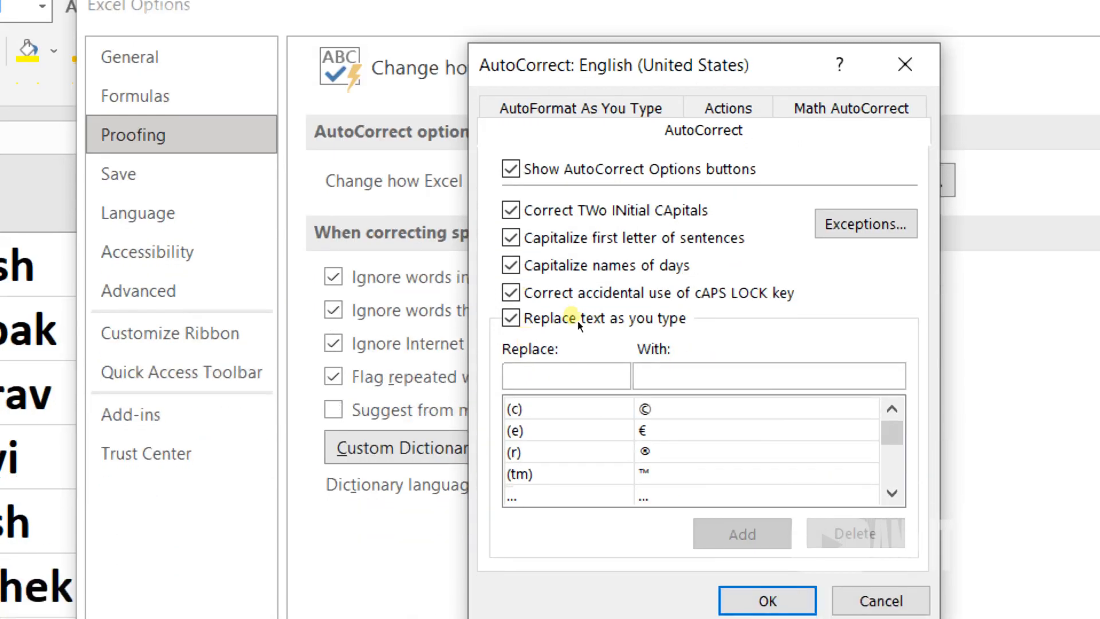
pyautogui.moveTo(892, 433)
pyautogui.mouseDown()
pyautogui.moveTo(892, 470)
pyautogui.moveTo(891, 412)
pyautogui.mouseUp()
pyautogui.write('c')
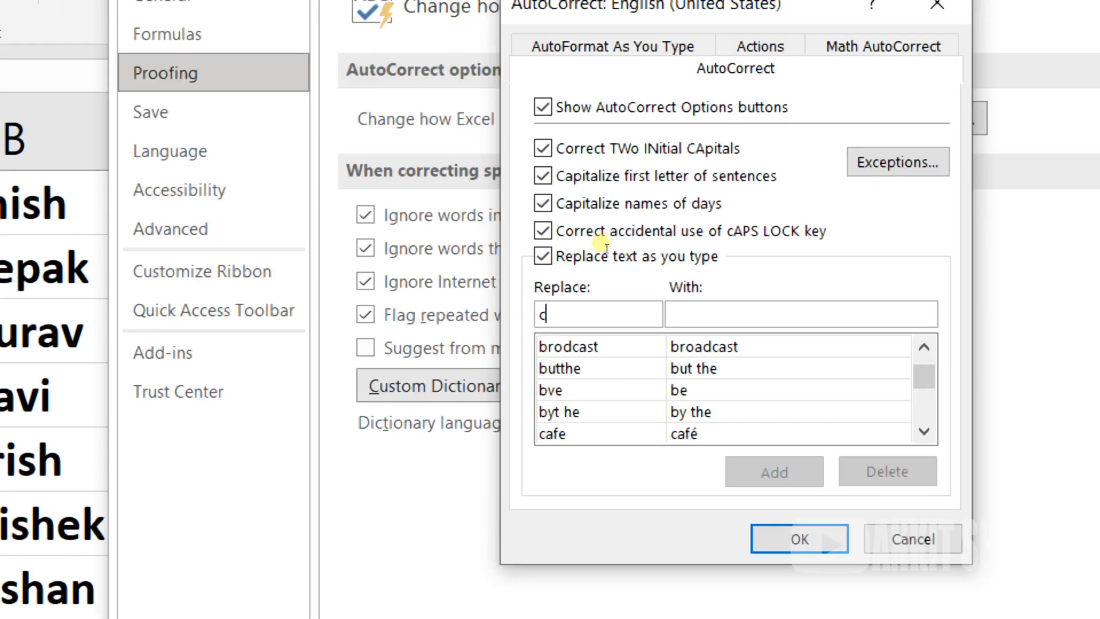
pyautogui.press('Tab')
pyautogui.write('computer')
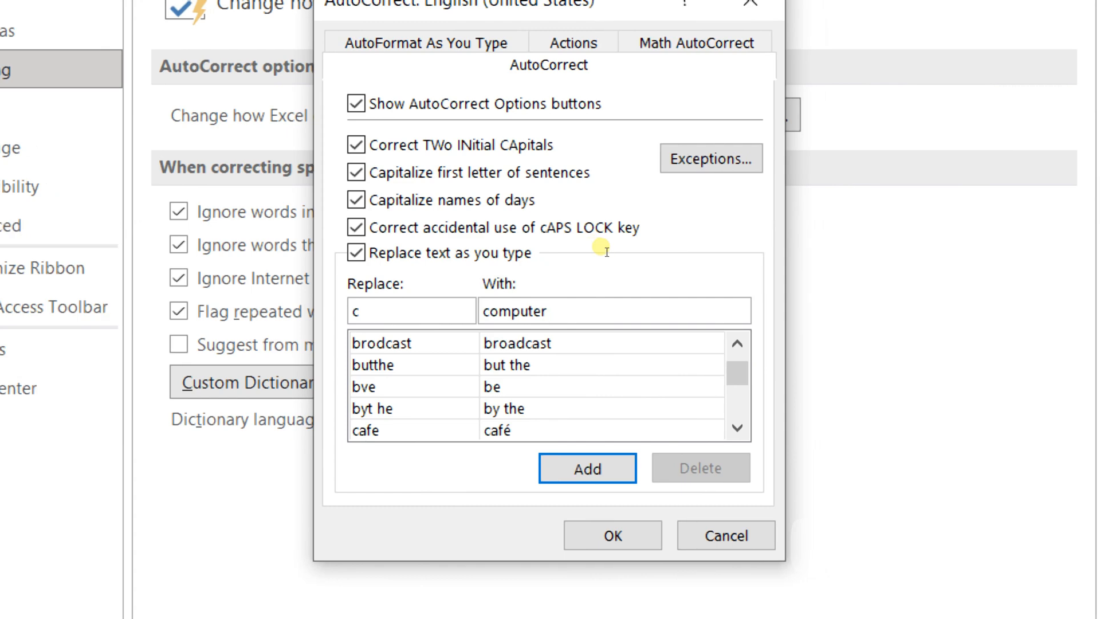
pyautogui.press('Return')
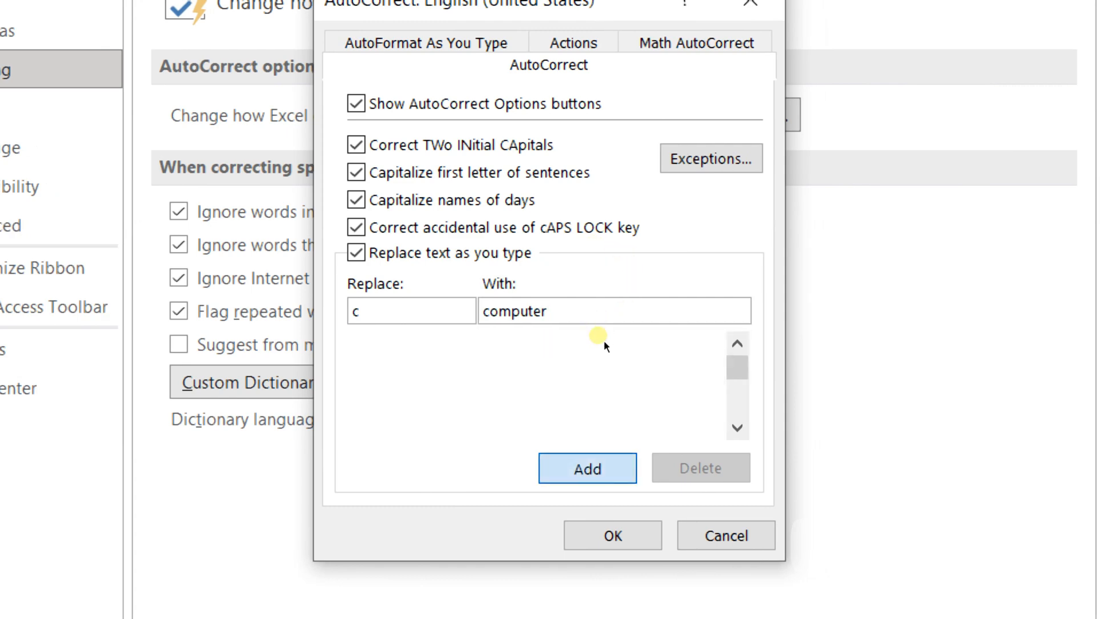
pyautogui.press('Return')
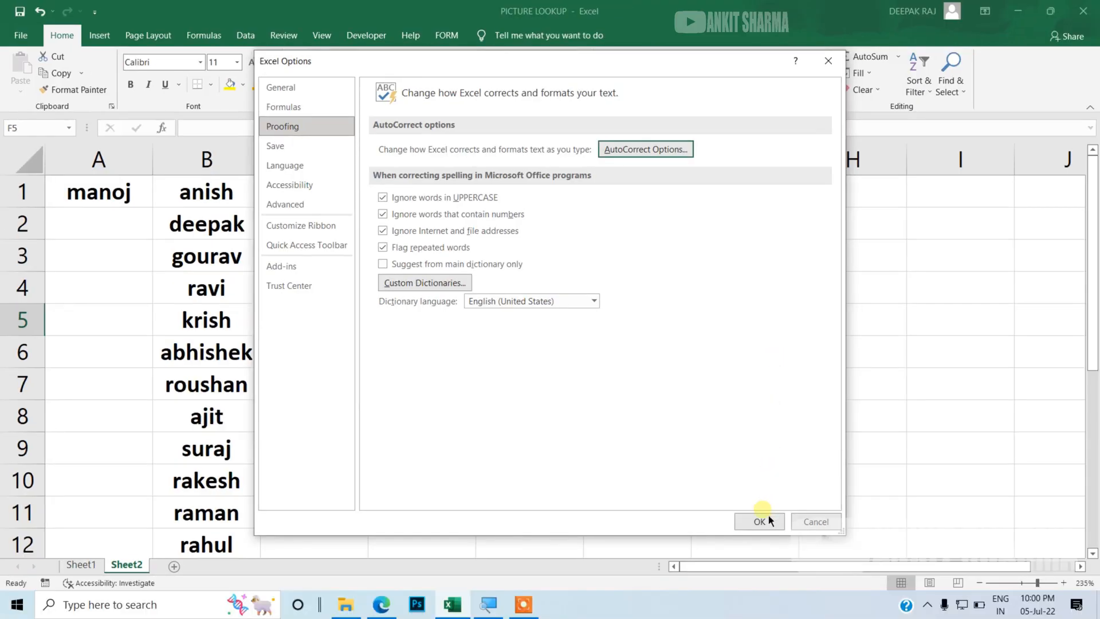
pyautogui.click(769, 514)
# Step: Enter computer in cells E7, E8 and E9 using the new AutoCorrect entry
pyautogui.click(541, 388)
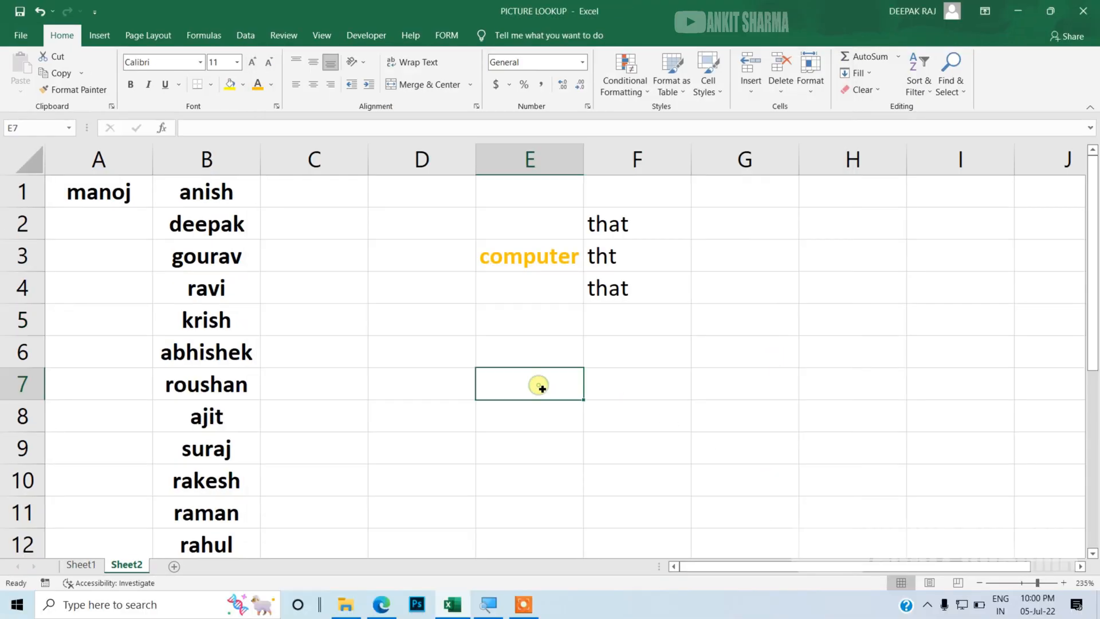
pyautogui.write('computer')
pyautogui.press('Return')
pyautogui.write('computer')
pyautogui.press('Return')
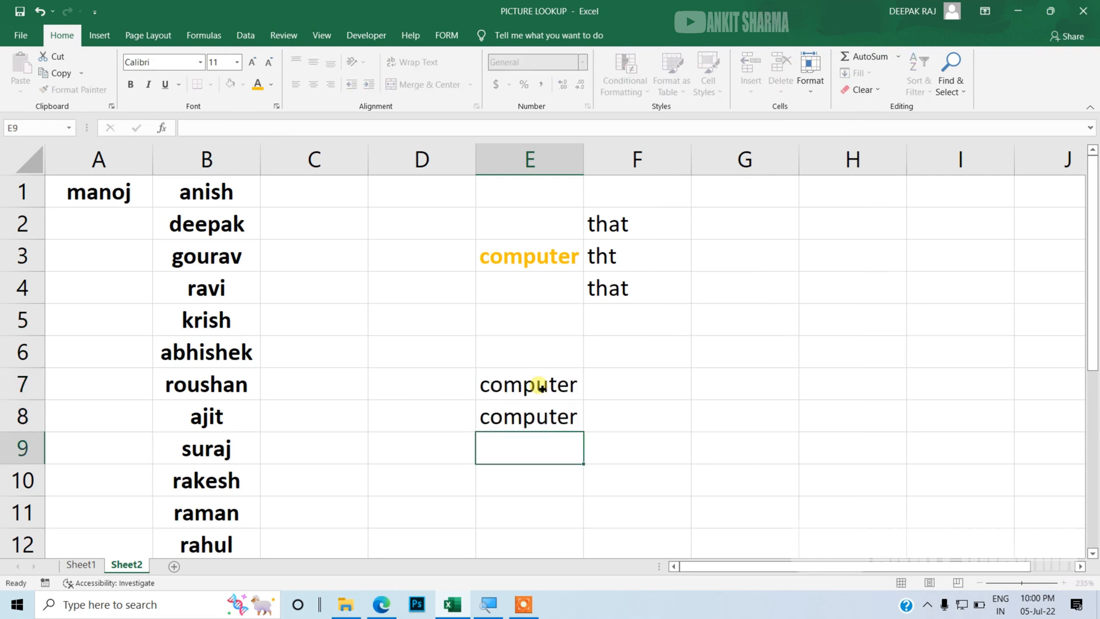
pyautogui.write('computer')
pyautogui.press('Return')
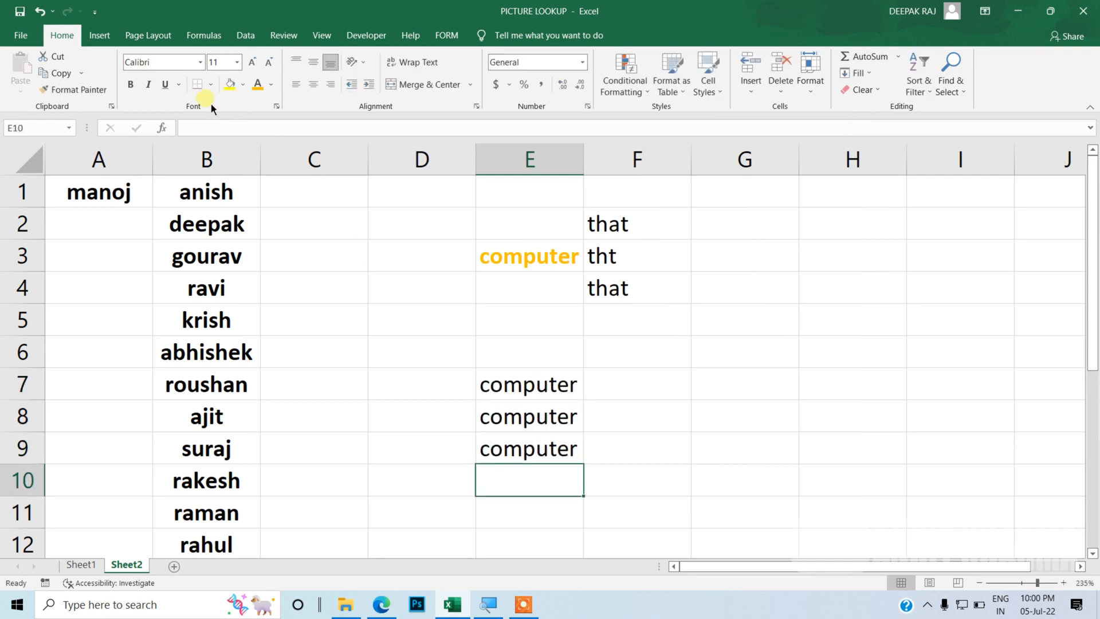
# Step: Reopen Excel Options and browse the Proofing page with its Custom Dictionaries, then the Save, Language and Advanced pages
pyautogui.click(95, 12)
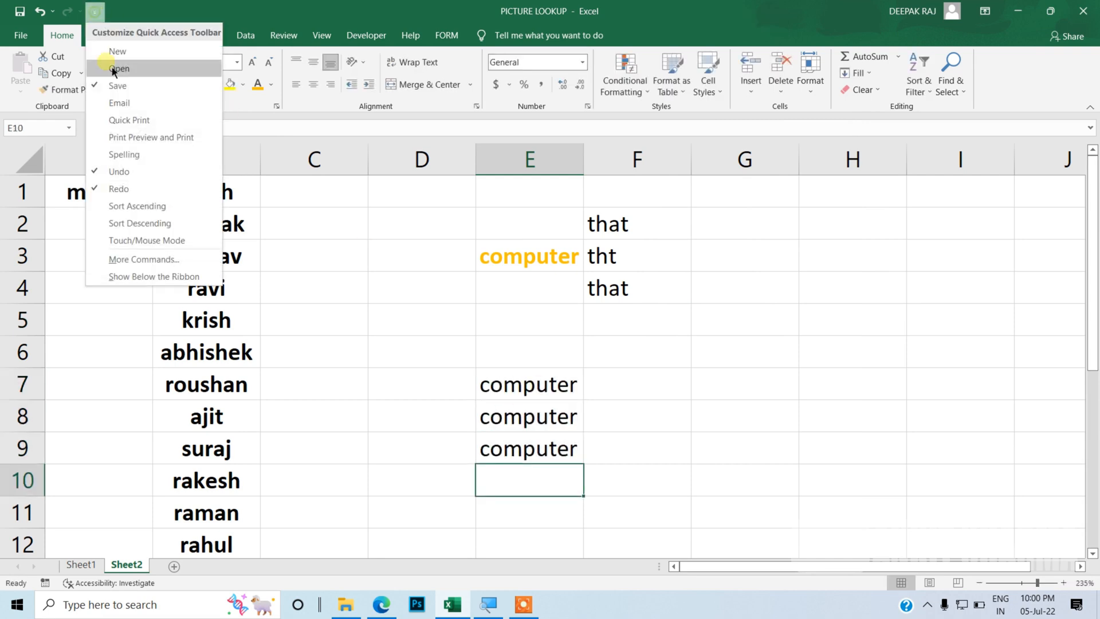
pyautogui.click(143, 259)
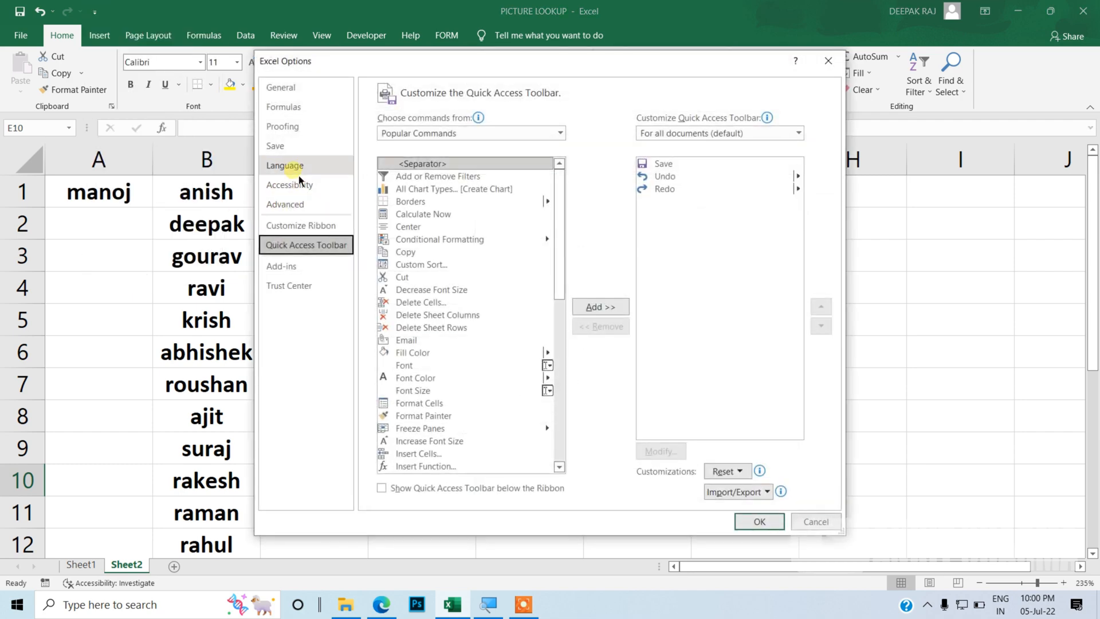
pyautogui.click(294, 138)
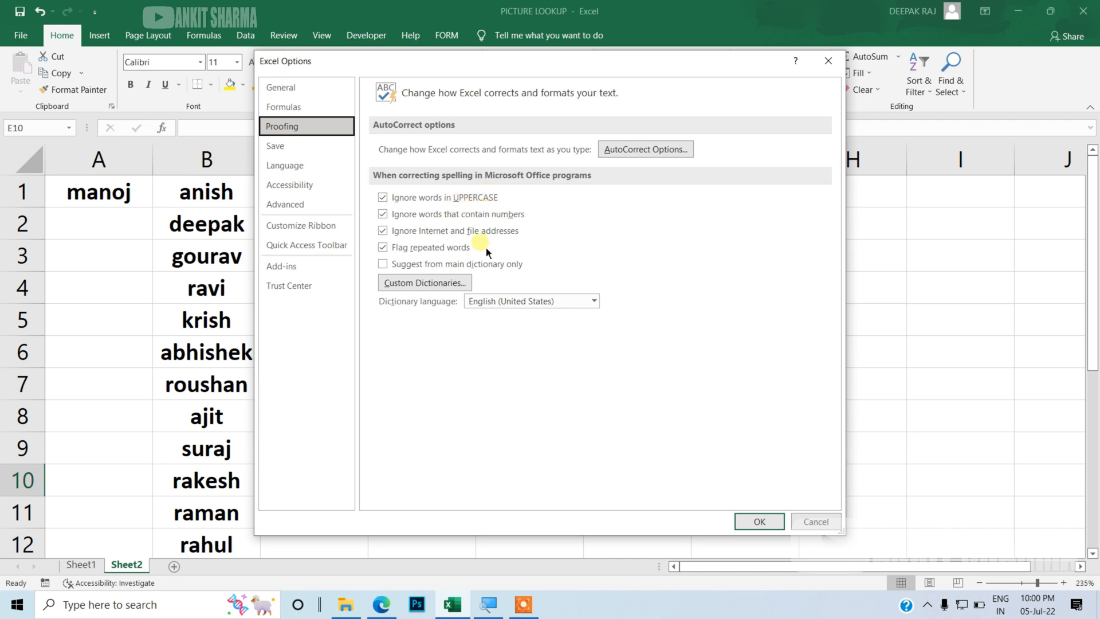
pyautogui.click(467, 285)
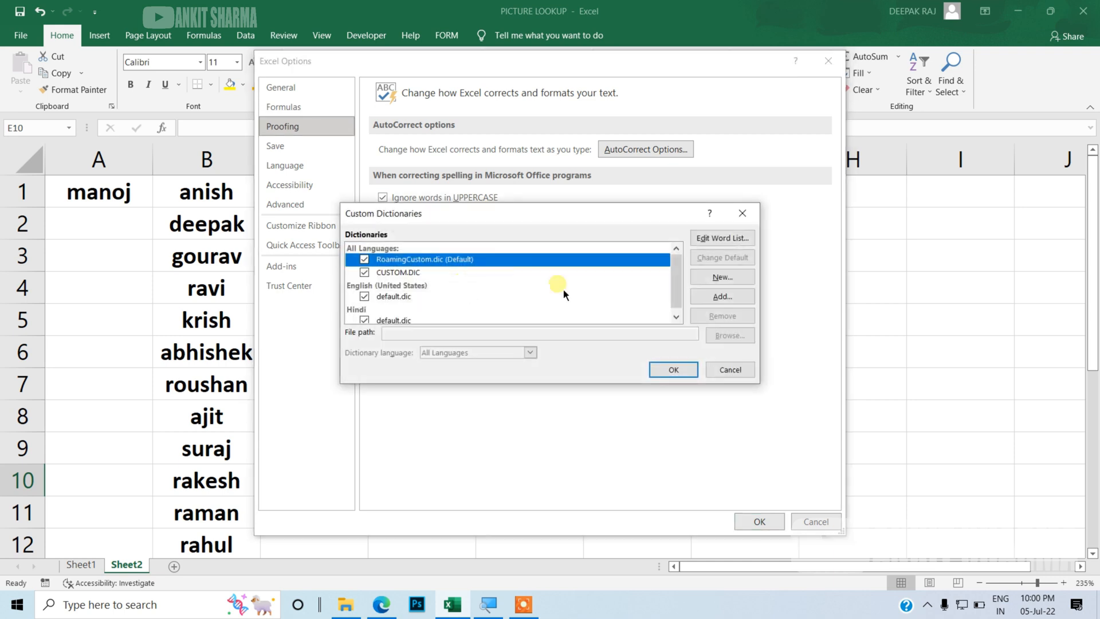
pyautogui.click(756, 221)
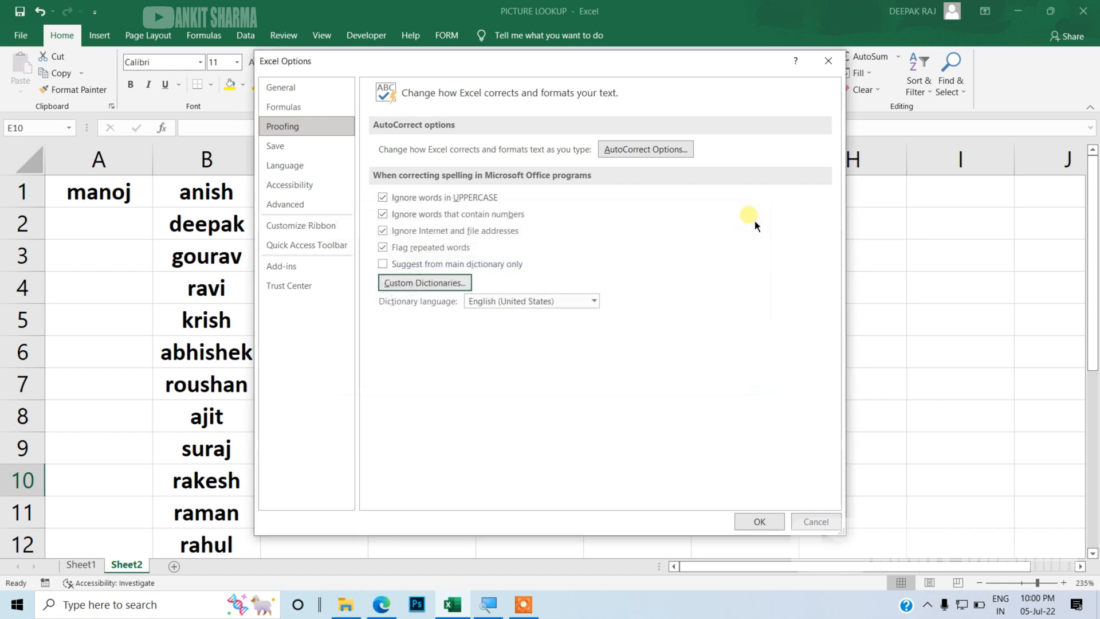
pyautogui.click(305, 150)
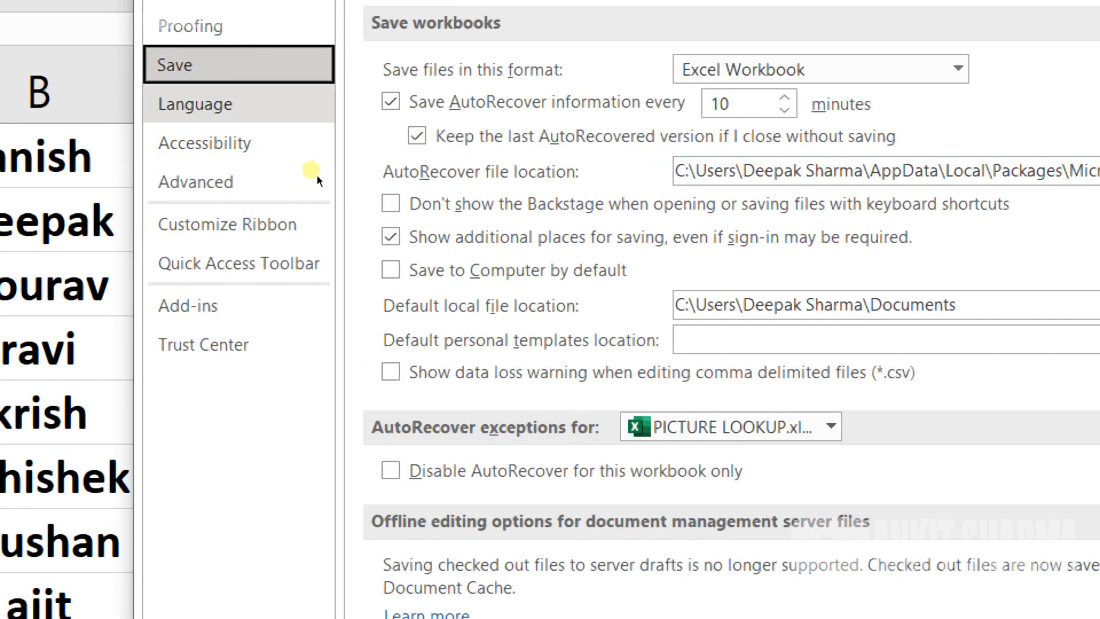
pyautogui.click(275, 104)
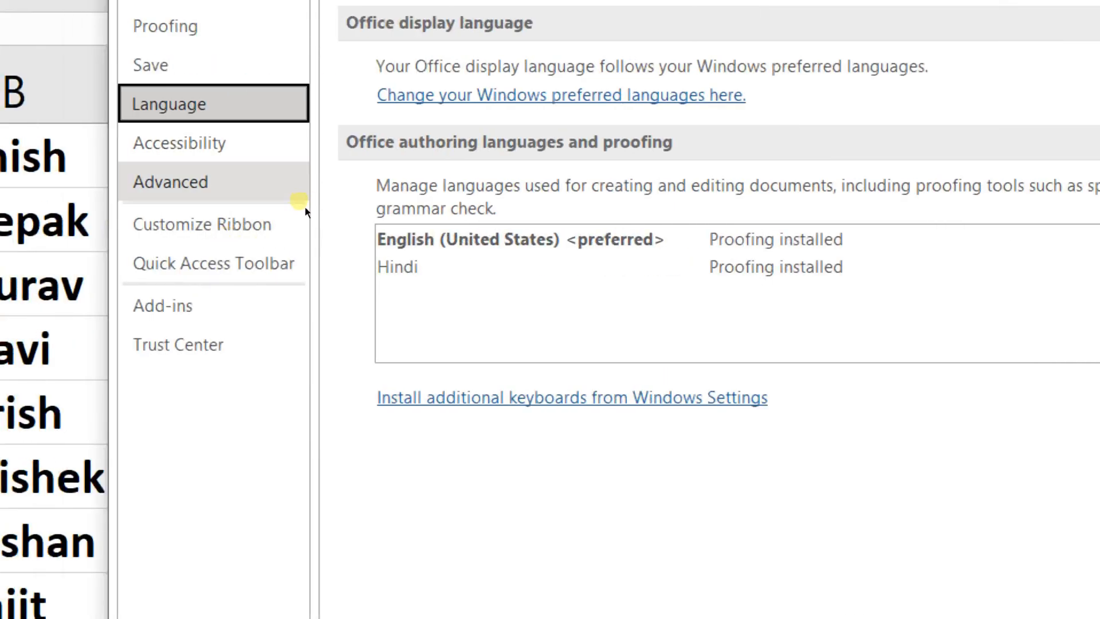
pyautogui.click(305, 205)
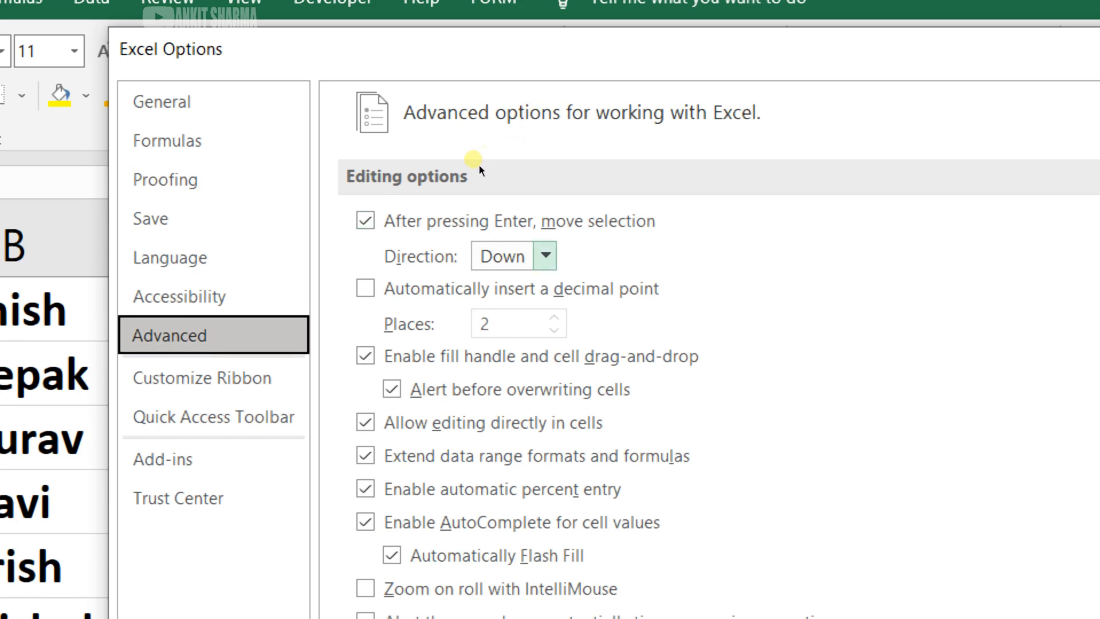
# Step: Set the direction for moving the selection after Enter to Up in the Advanced editing options and confirm
pyautogui.click(514, 256)
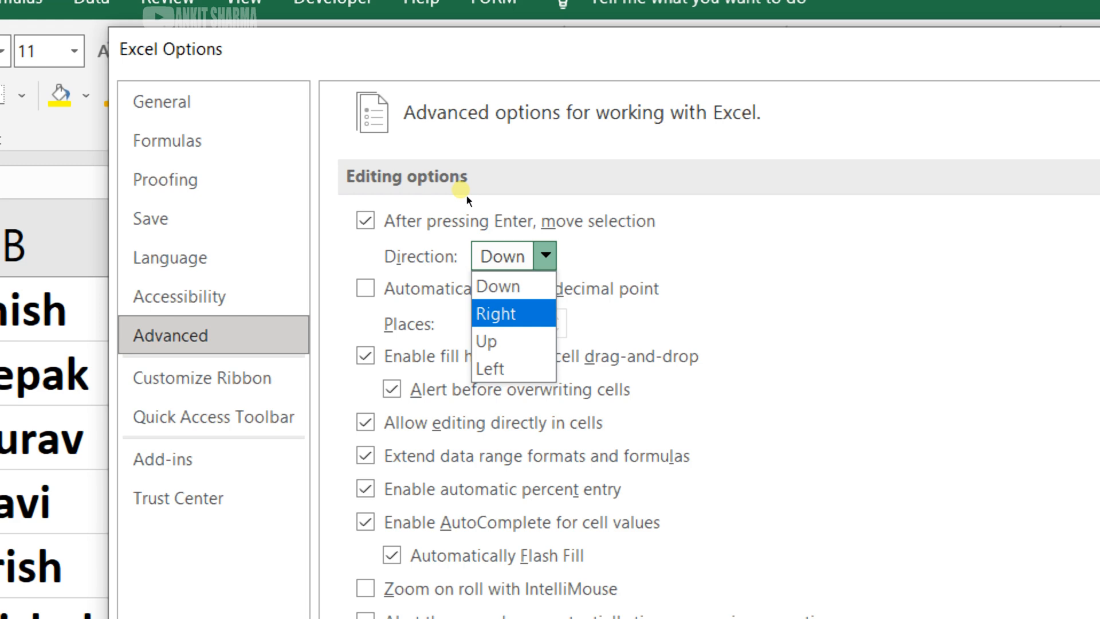
pyautogui.click(487, 341)
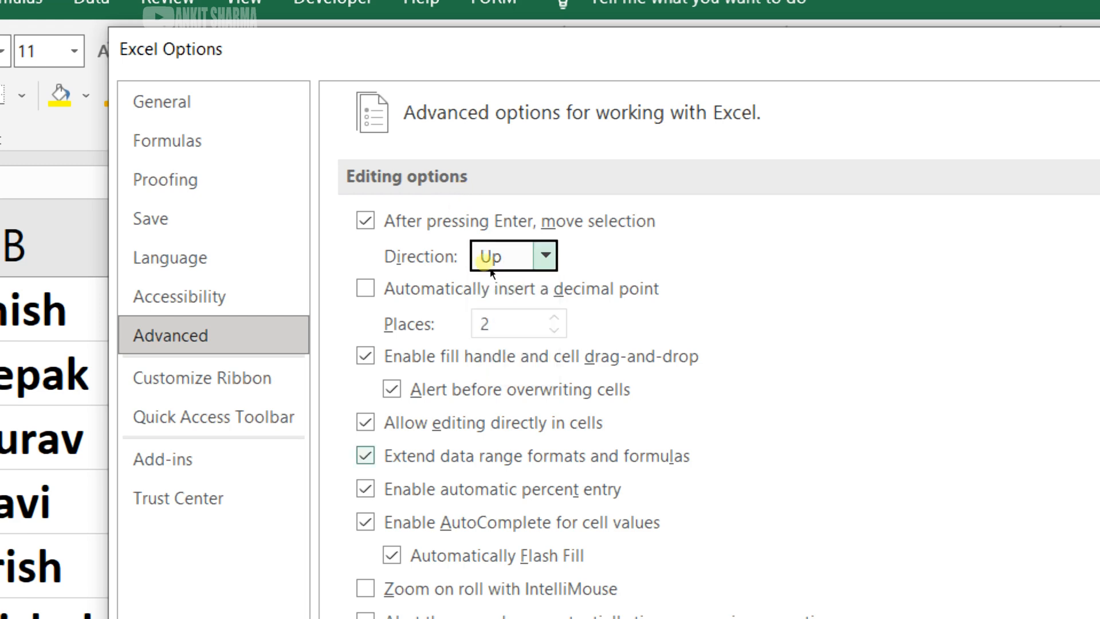
pyautogui.hotkey('alt', 'Down')
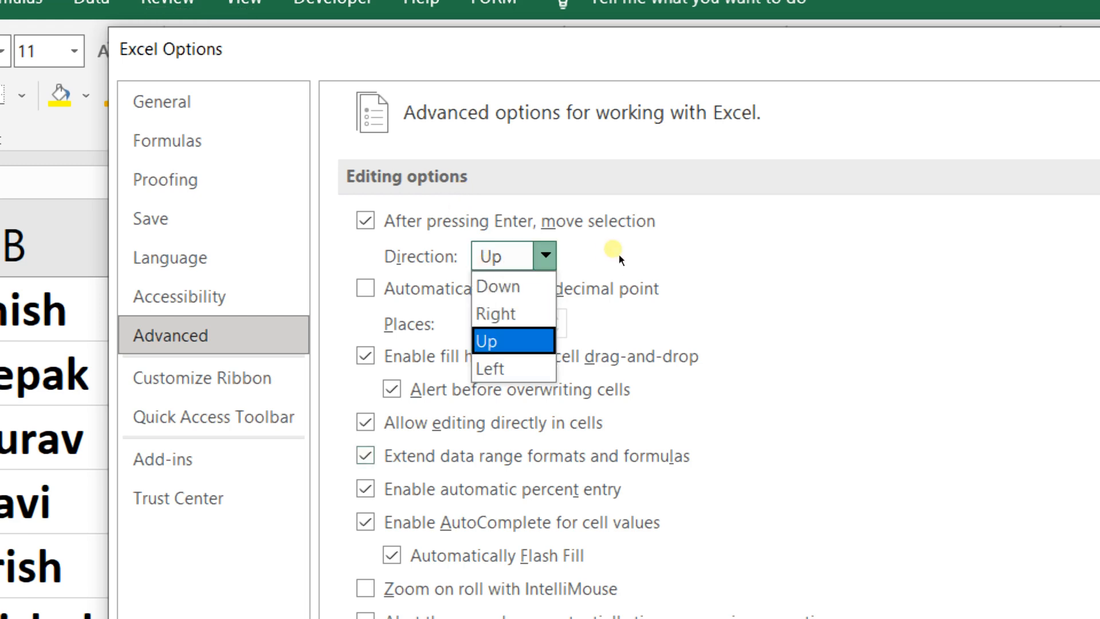
pyautogui.press('Down')
pyautogui.press('Up')
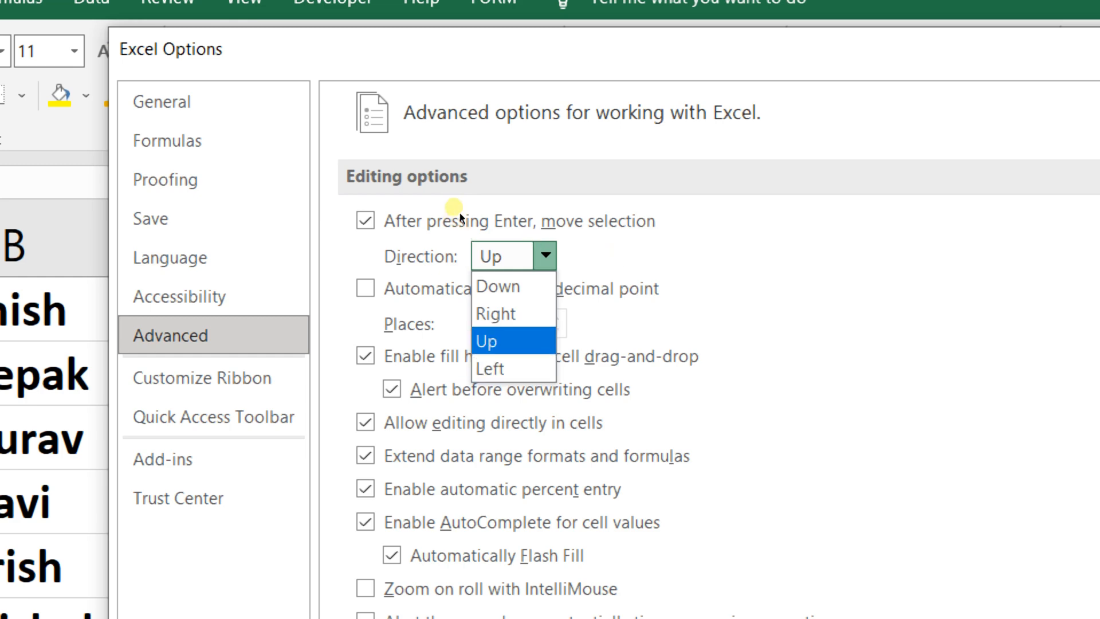
pyautogui.press('Return')
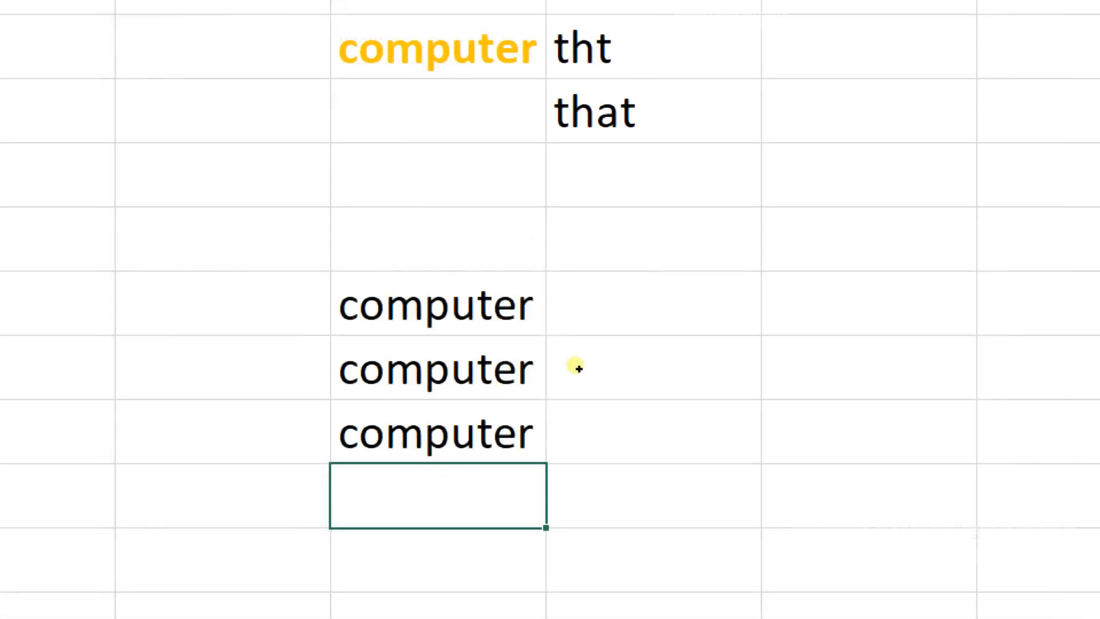
# Step: Select a cell in column F and move upward to test the new Enter direction
pyautogui.click(618, 350)
pyautogui.press('Up')
pyautogui.press('Up')
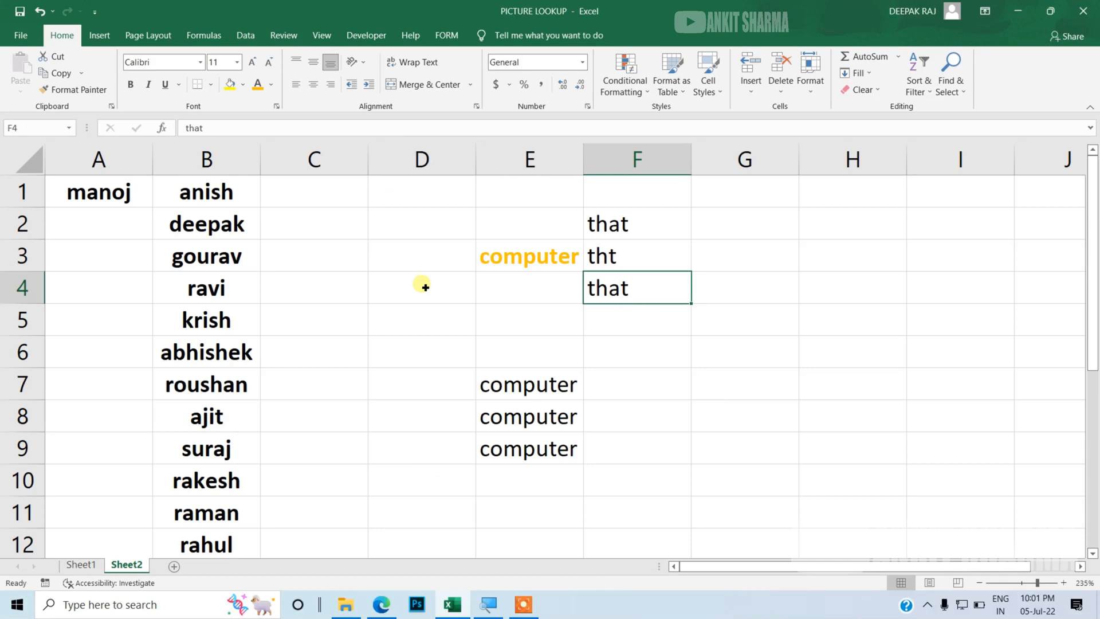
# Step: Reopen Excel Options on the Advanced page and set the Enter selection direction back to Down
pyautogui.click(95, 11)
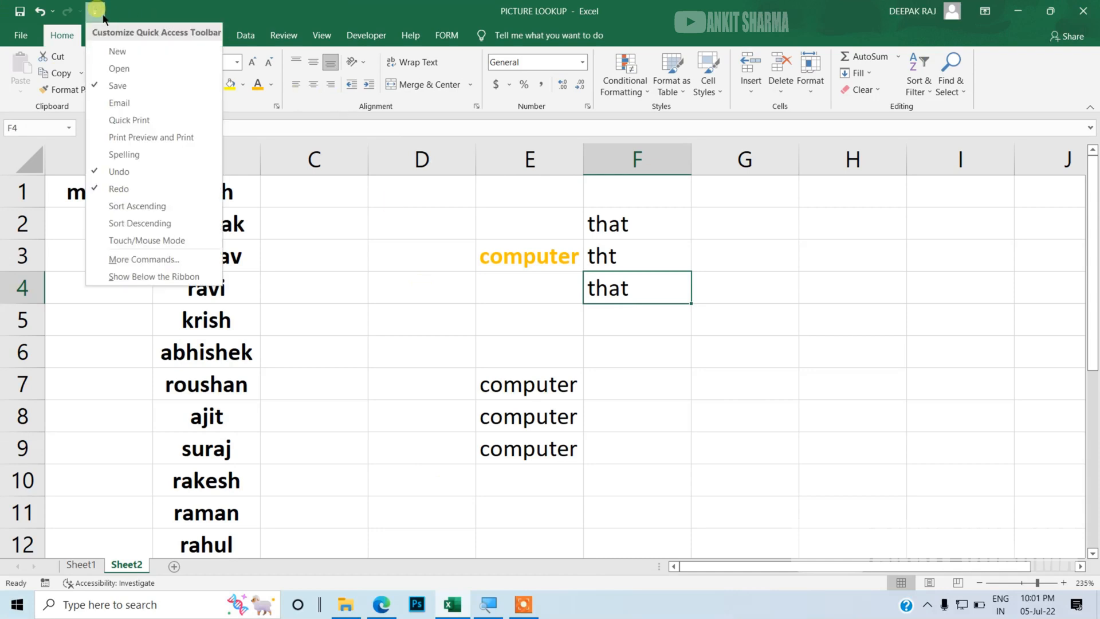
pyautogui.click(146, 263)
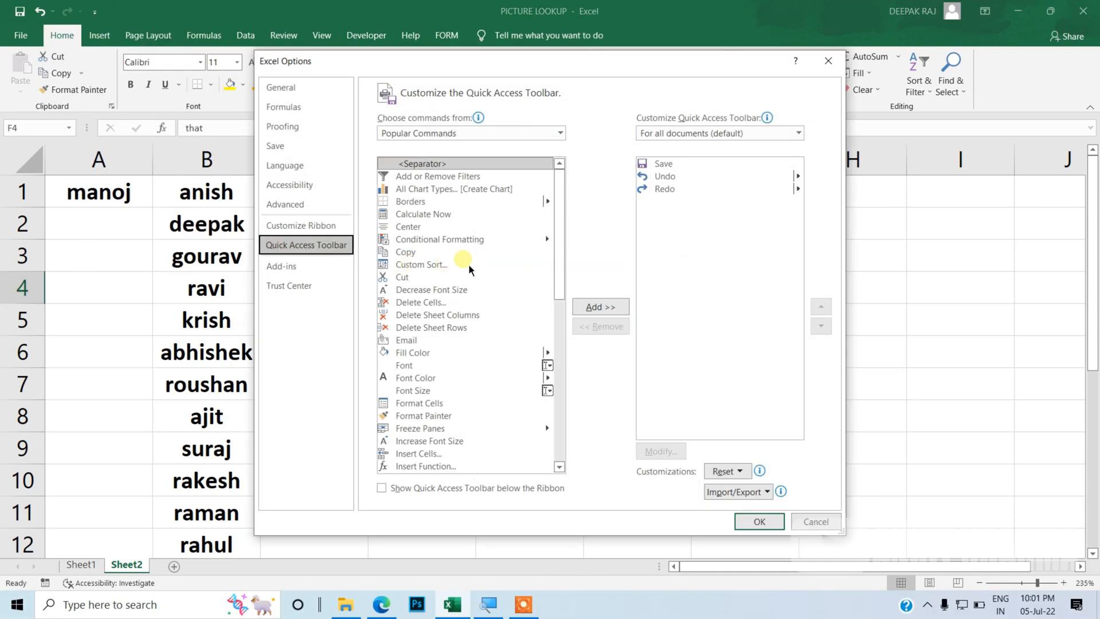
pyautogui.click(319, 205)
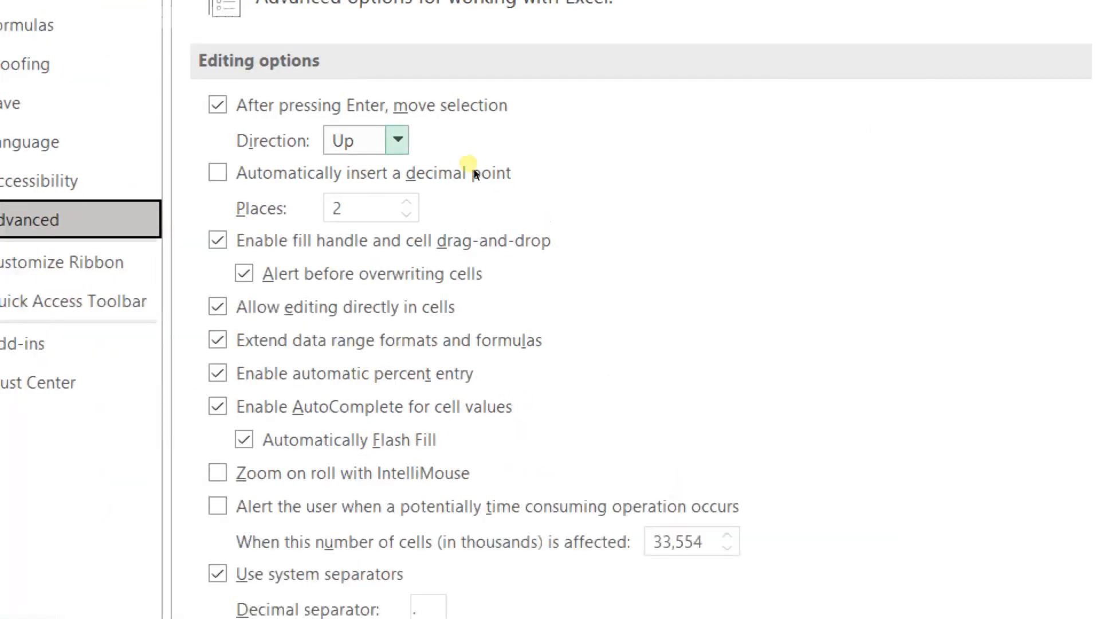
pyautogui.click(397, 140)
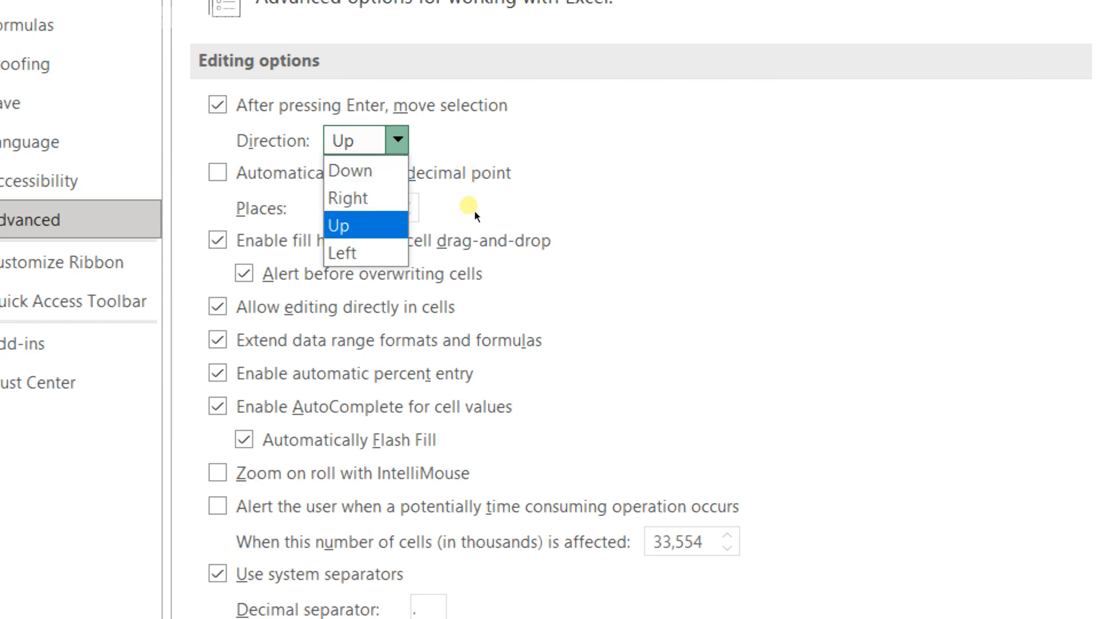
pyautogui.press('Return')
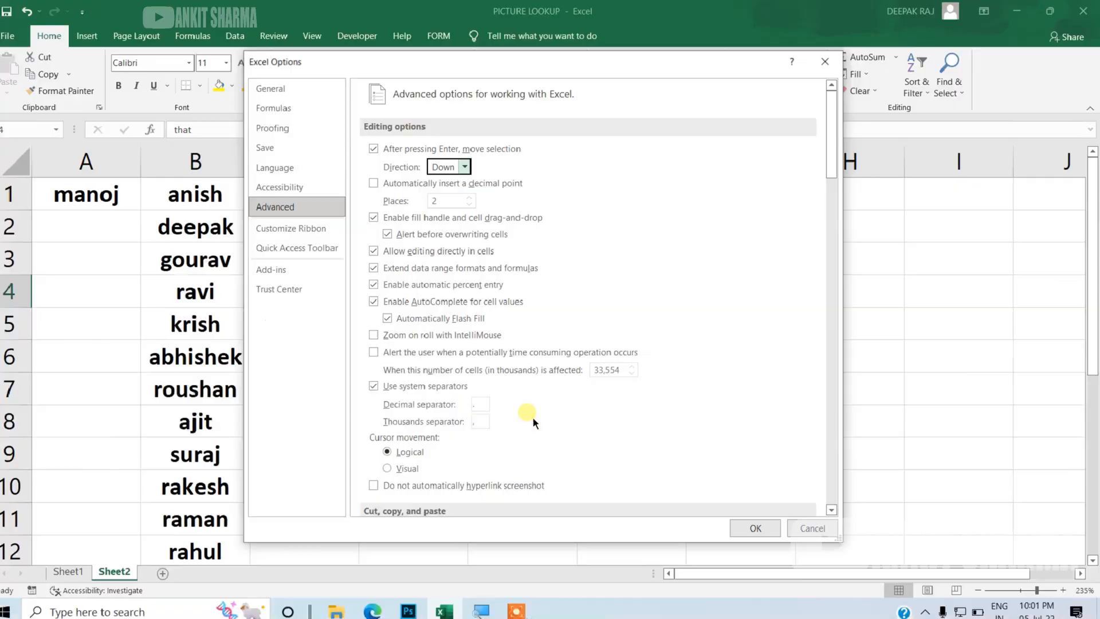
# Step: Turn off Show row and column headers in the display options for Sheet2
pyautogui.scroll(-15, 504, 395)
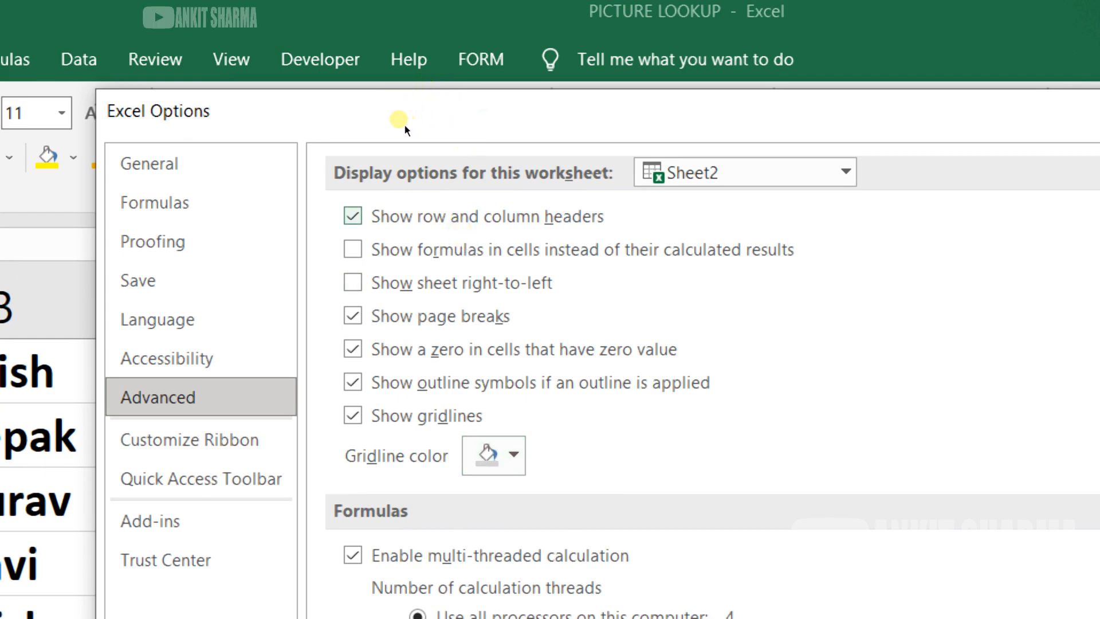
pyautogui.click(353, 216)
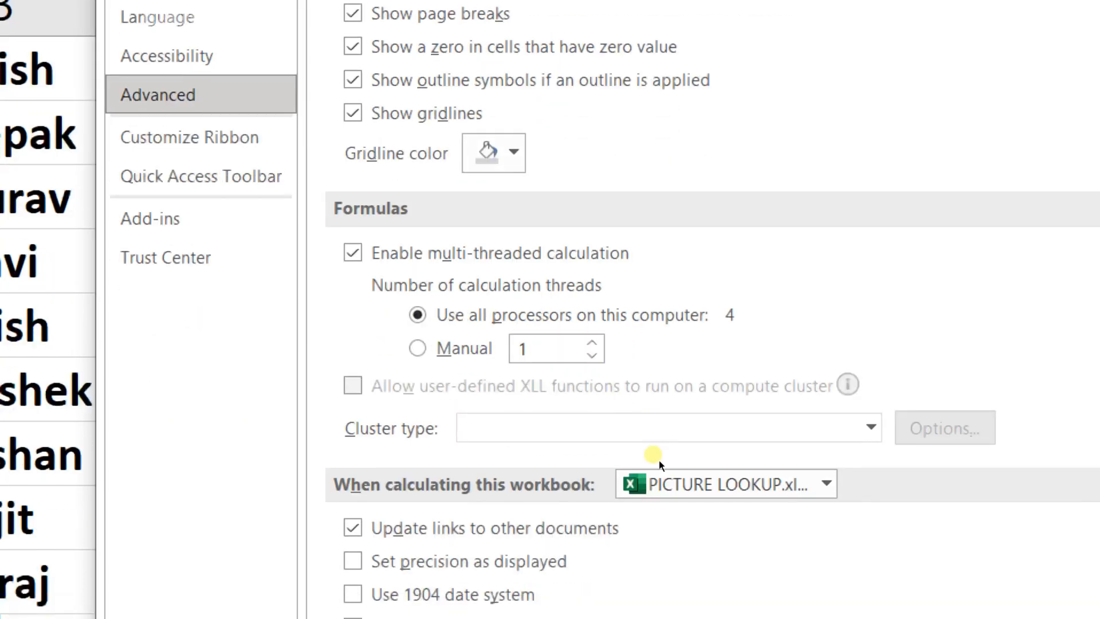
# Step: Apply the hidden headers setting, then open and leave the File backstage view
pyautogui.press('Return')
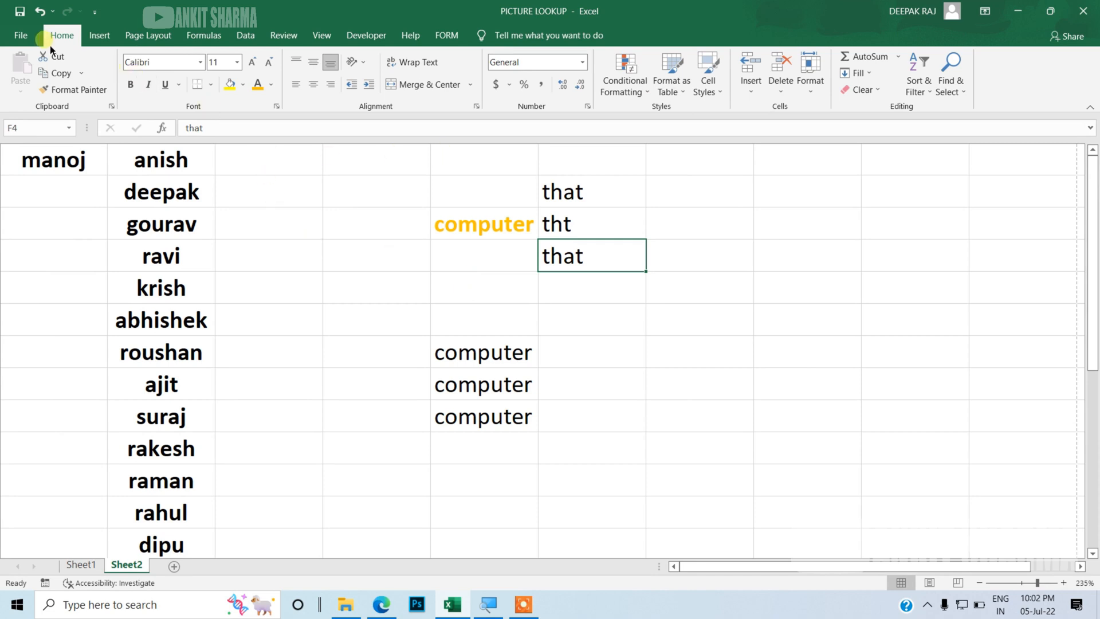
pyautogui.click(23, 36)
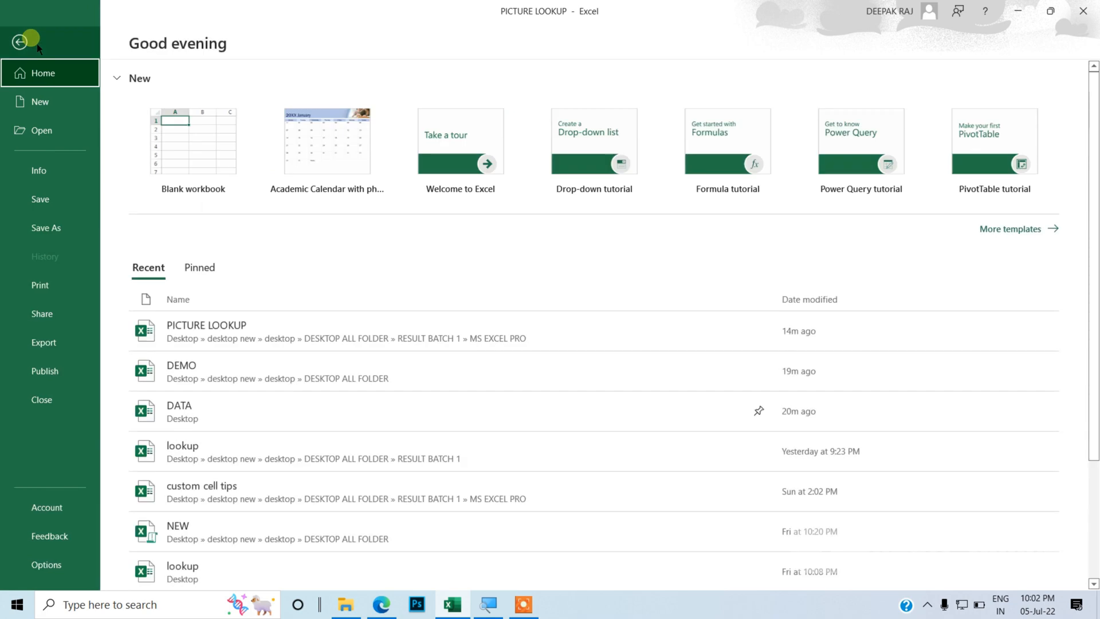
pyautogui.click(33, 42)
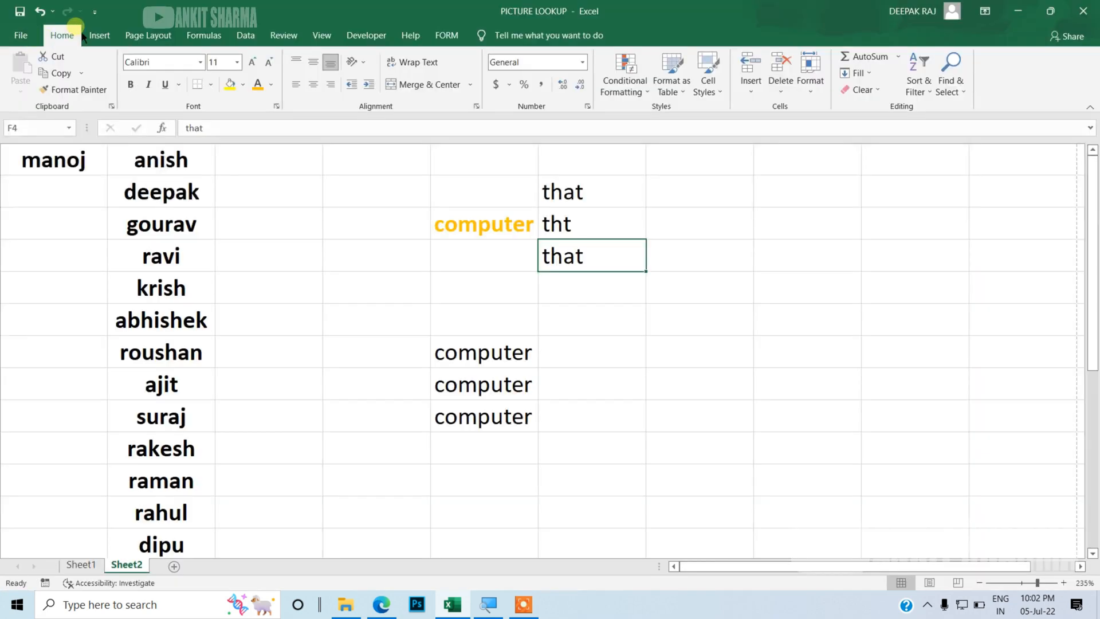
# Step: Reopen Excel Options and turn Show row and column headers back on for Sheet2 on the Advanced page
pyautogui.click(95, 11)
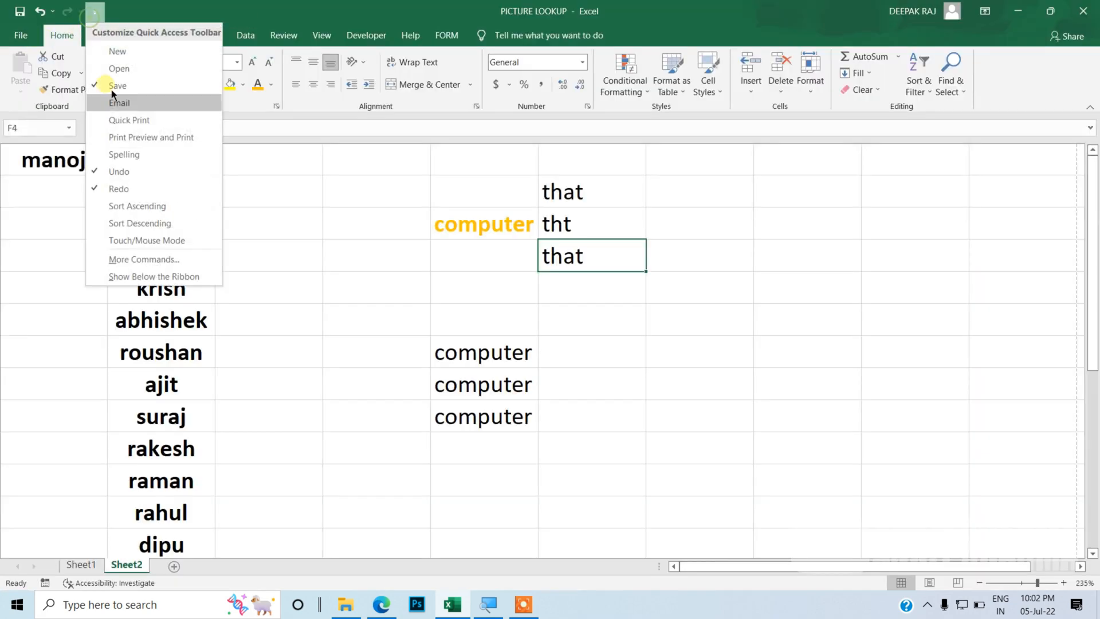
pyautogui.click(146, 259)
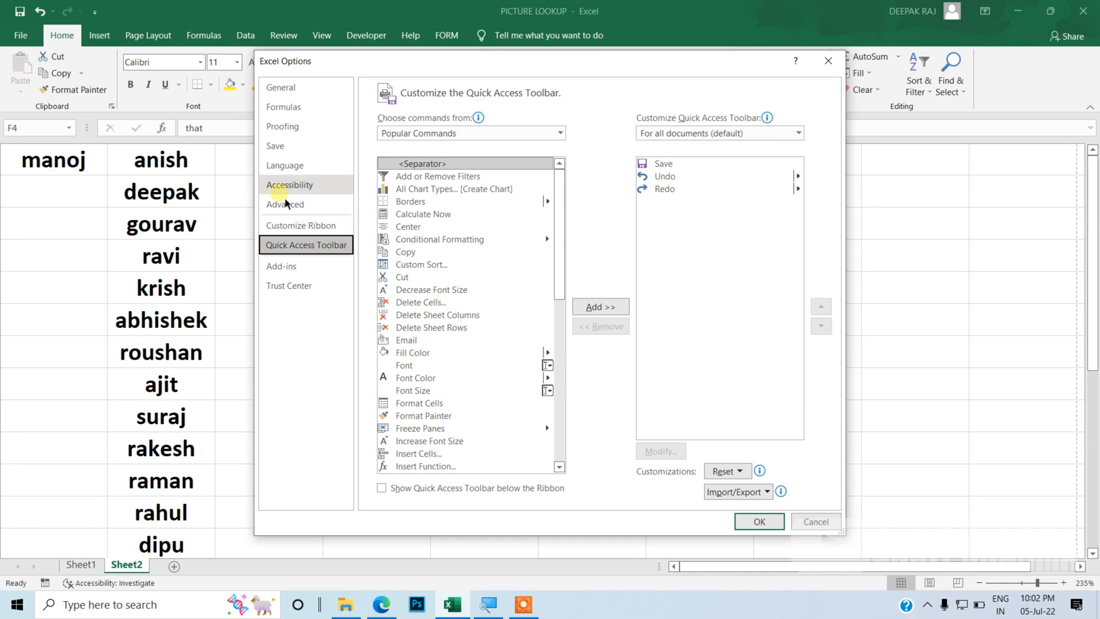
pyautogui.click(285, 205)
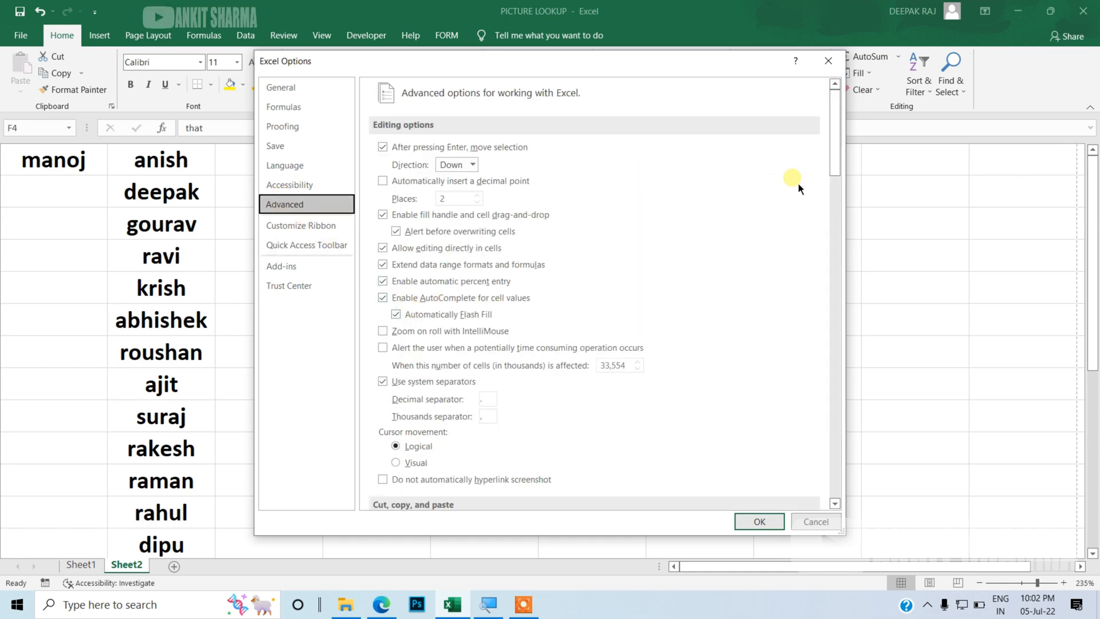
pyautogui.moveTo(840, 160); pyautogui.dragTo(841, 363)
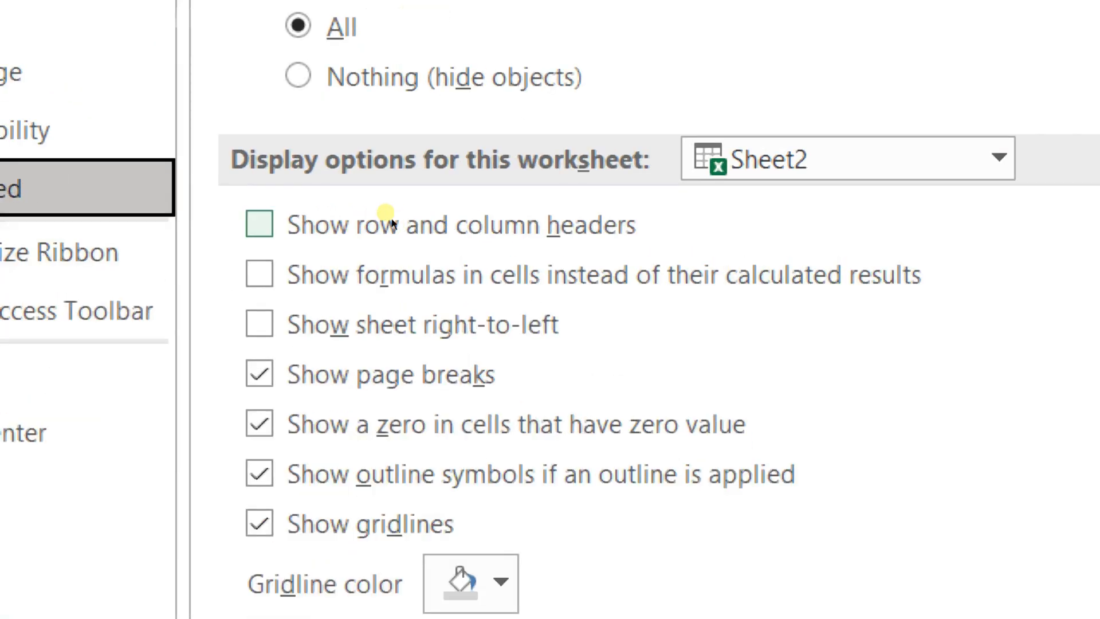
pyautogui.click(392, 227)
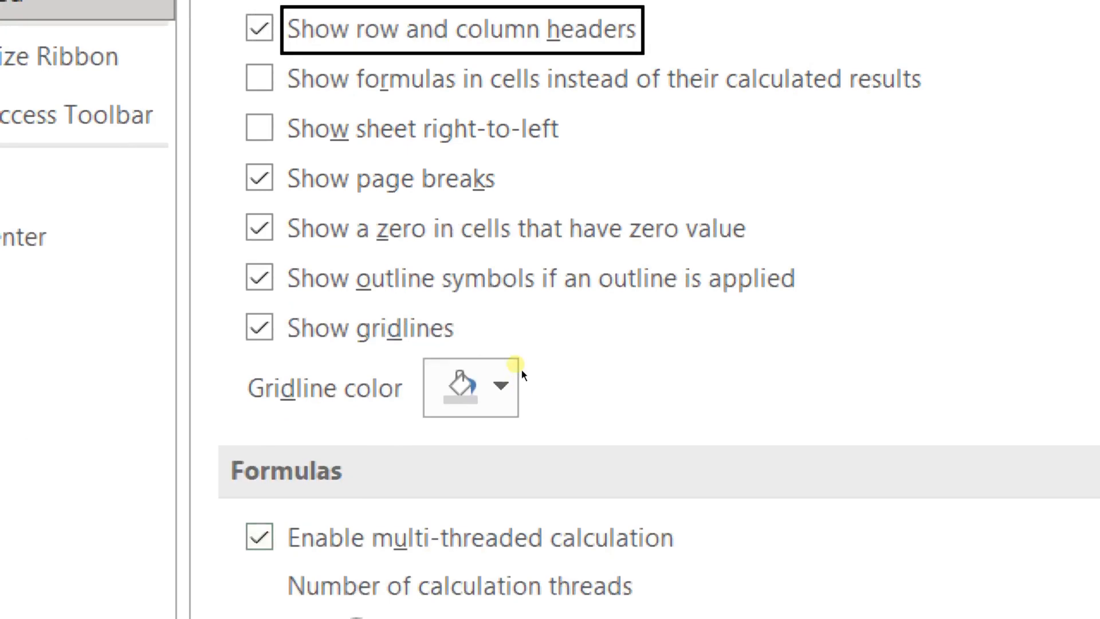
pyautogui.press('Tab')
pyautogui.press('Tab')
pyautogui.press('Tab')
pyautogui.press('Tab')
pyautogui.press('Tab')
pyautogui.press('Tab')
pyautogui.press('Tab')
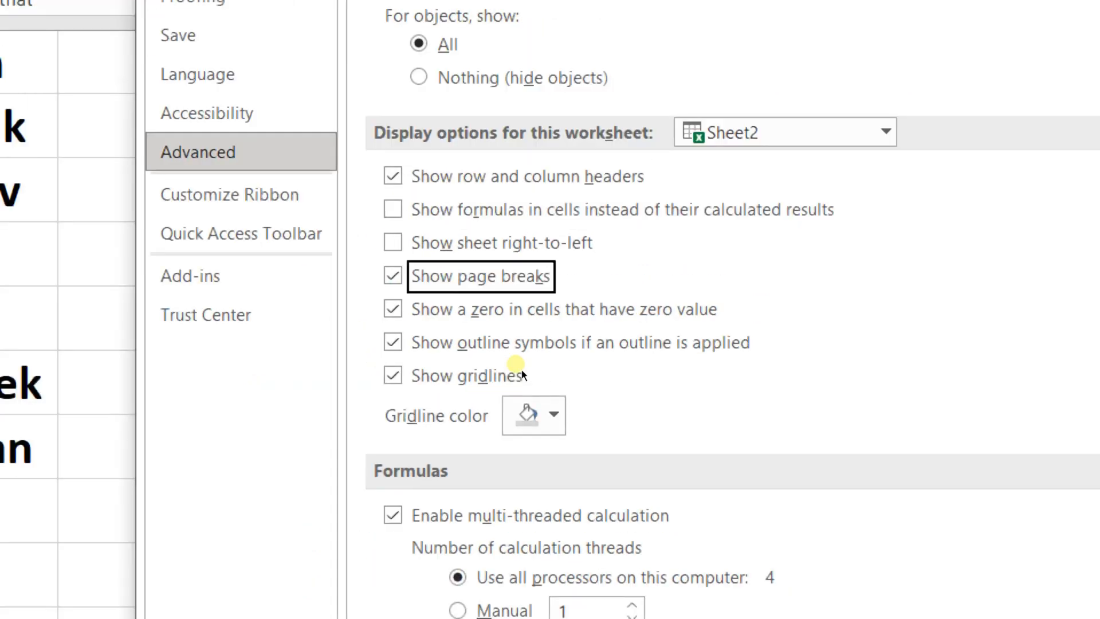
pyautogui.press('Tab')
pyautogui.press('Tab')
pyautogui.press('Down')
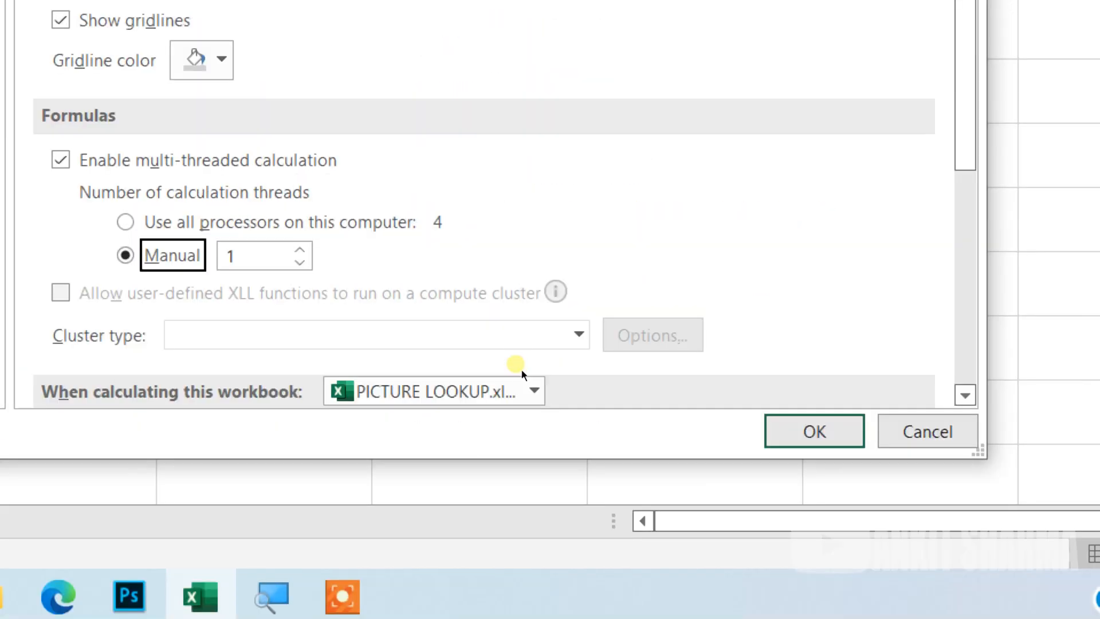
pyautogui.press('Up')
pyautogui.press('Down')
pyautogui.press('Up')
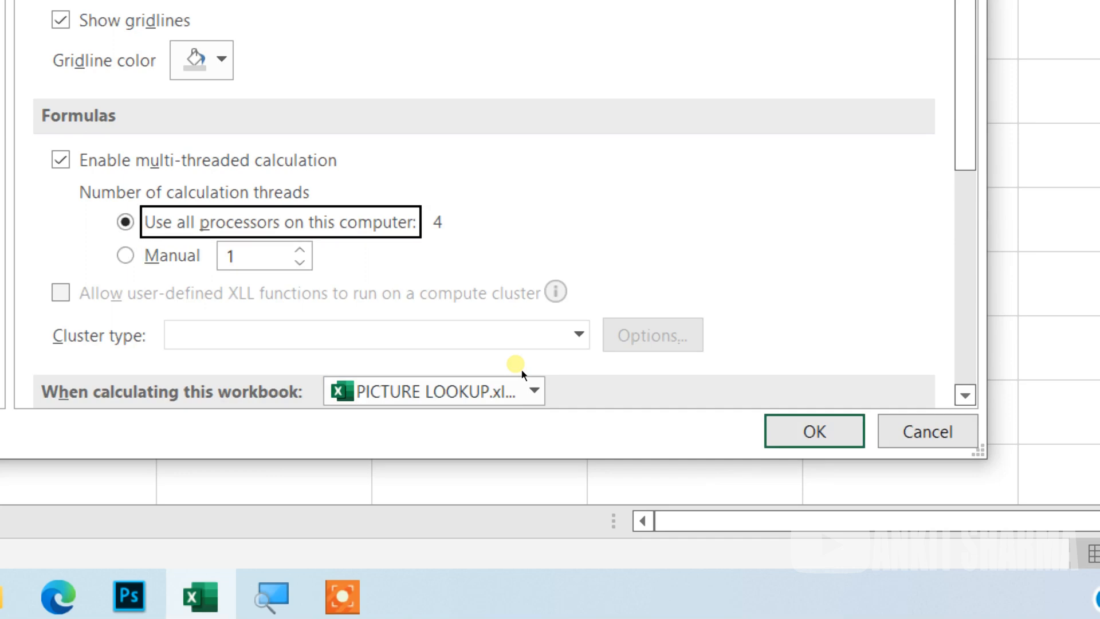
pyautogui.scroll(-10, 847, 366)
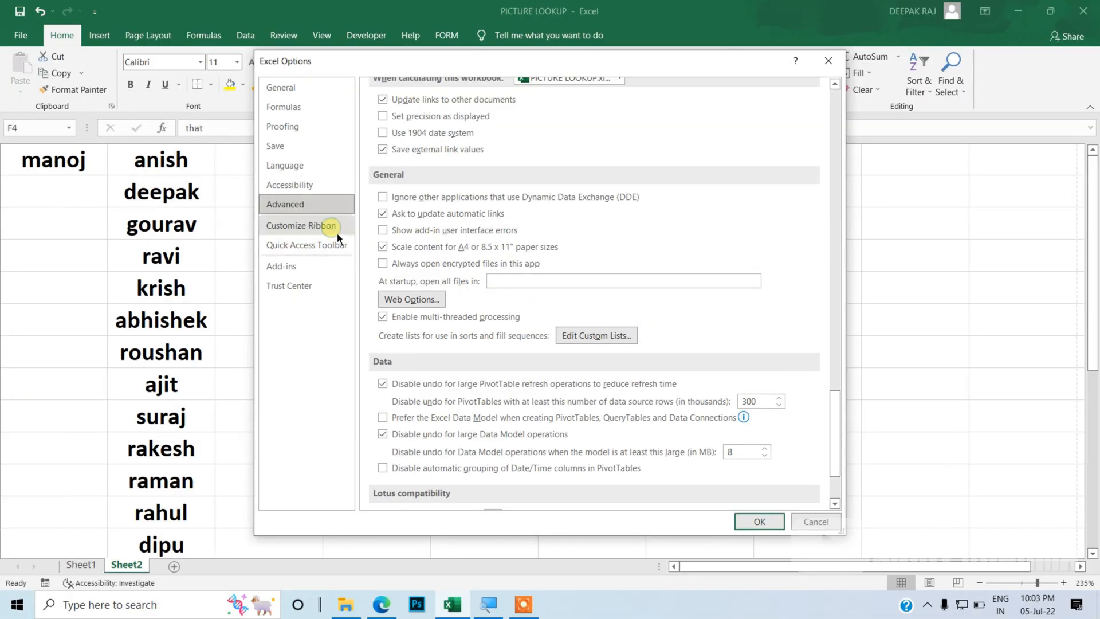
# Step: Add the Borders command to the Quick Access Toolbar in Excel Options
pyautogui.click(365, 232)
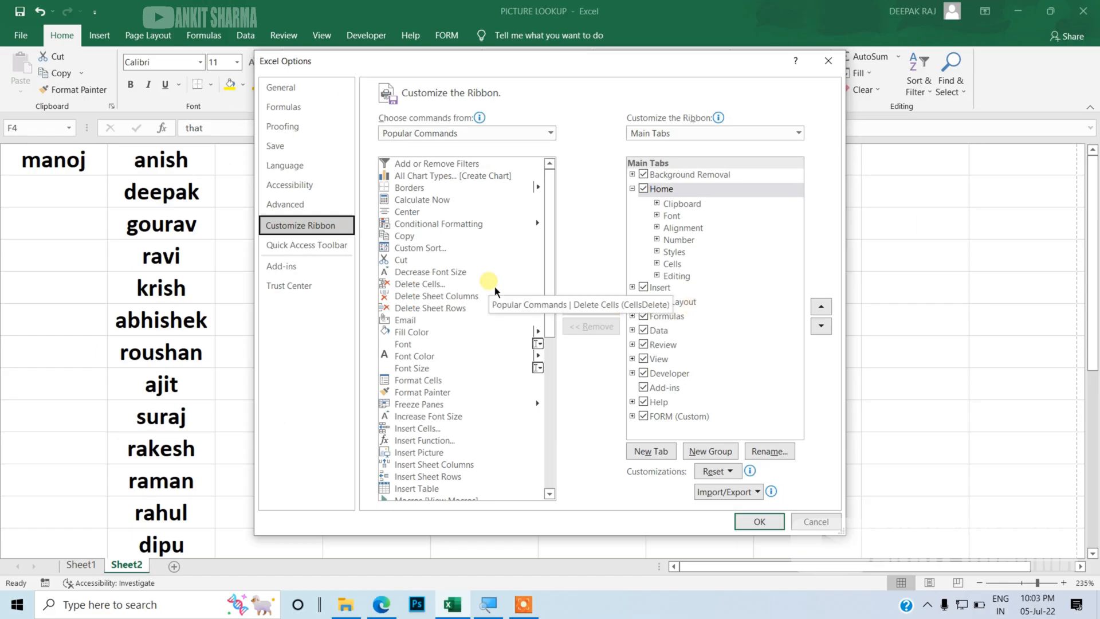
pyautogui.click(338, 247)
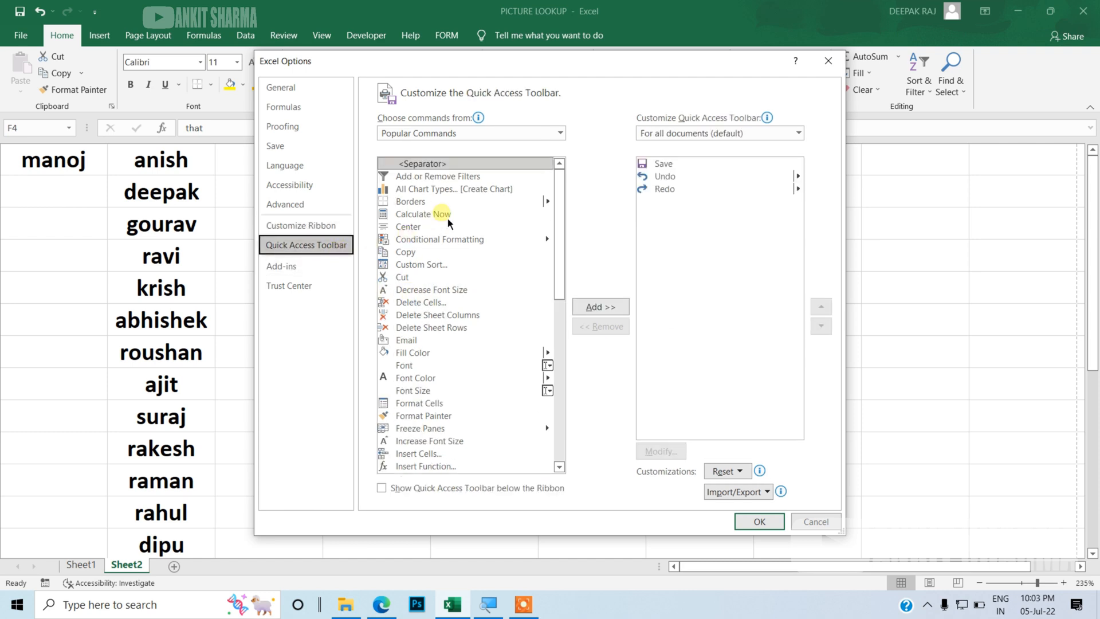
pyautogui.click(436, 204)
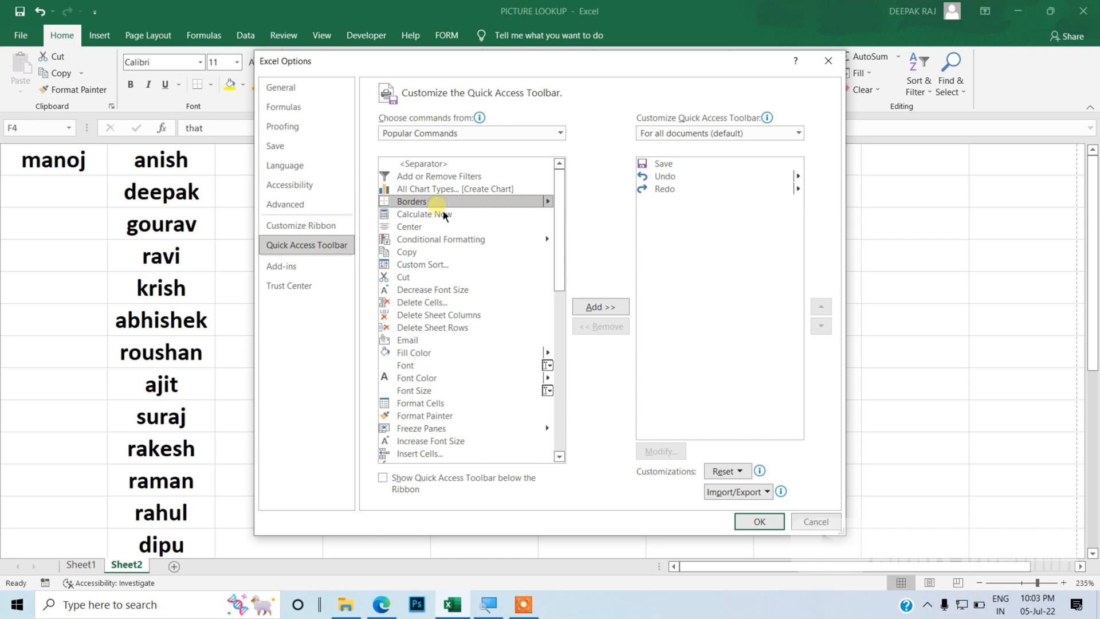
pyautogui.click(584, 310)
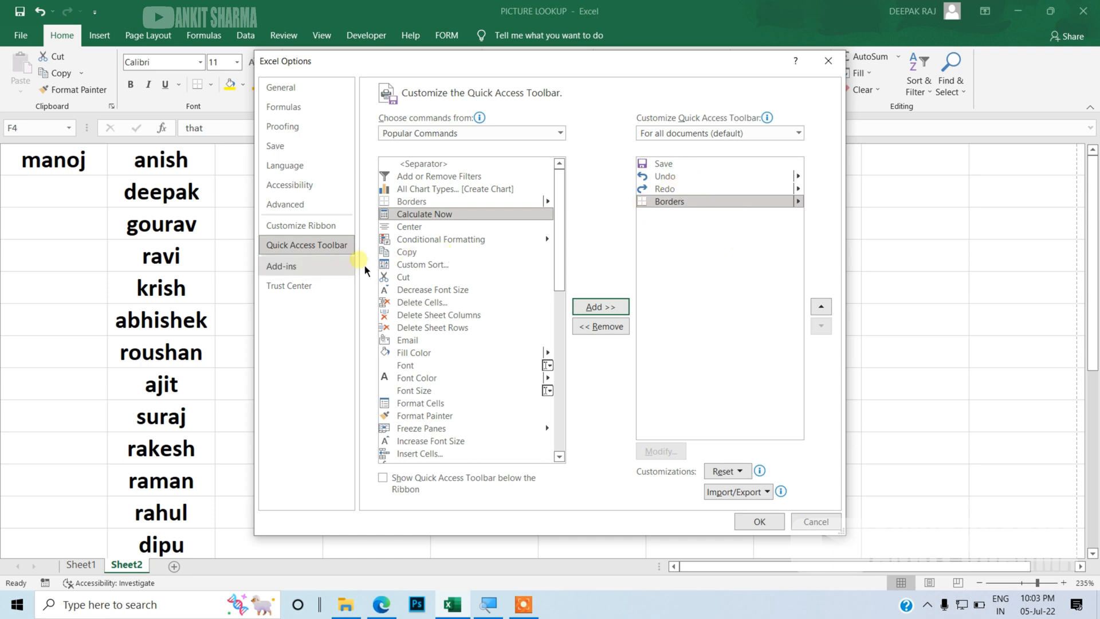
# Step: Look over the Add-ins page, return to the Quick Access Toolbar page and apply the options
pyautogui.click(298, 267)
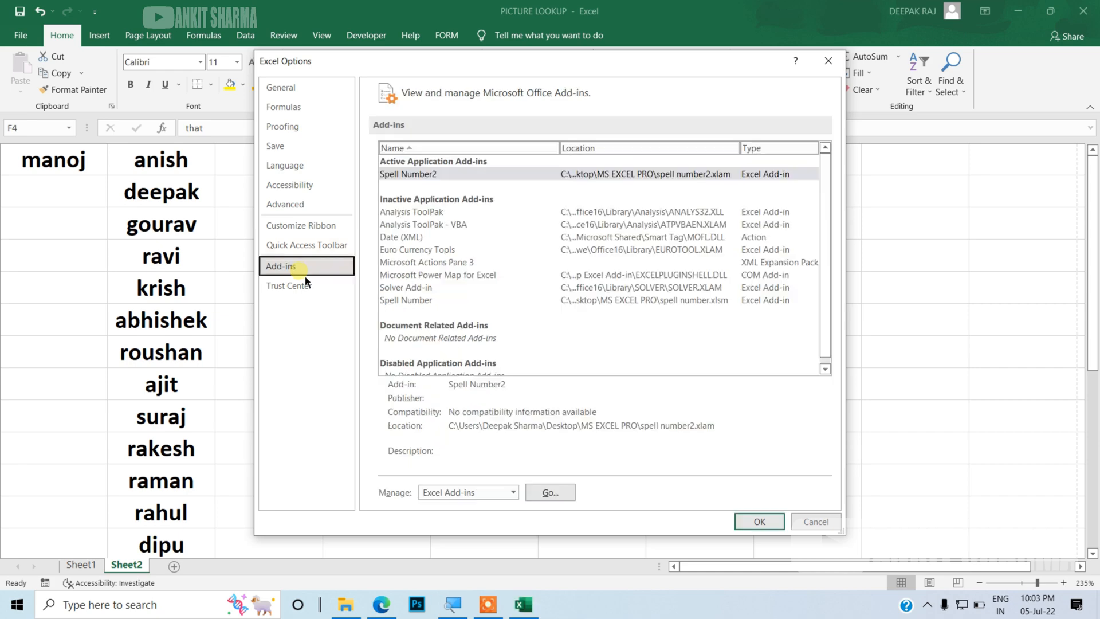
pyautogui.click(307, 246)
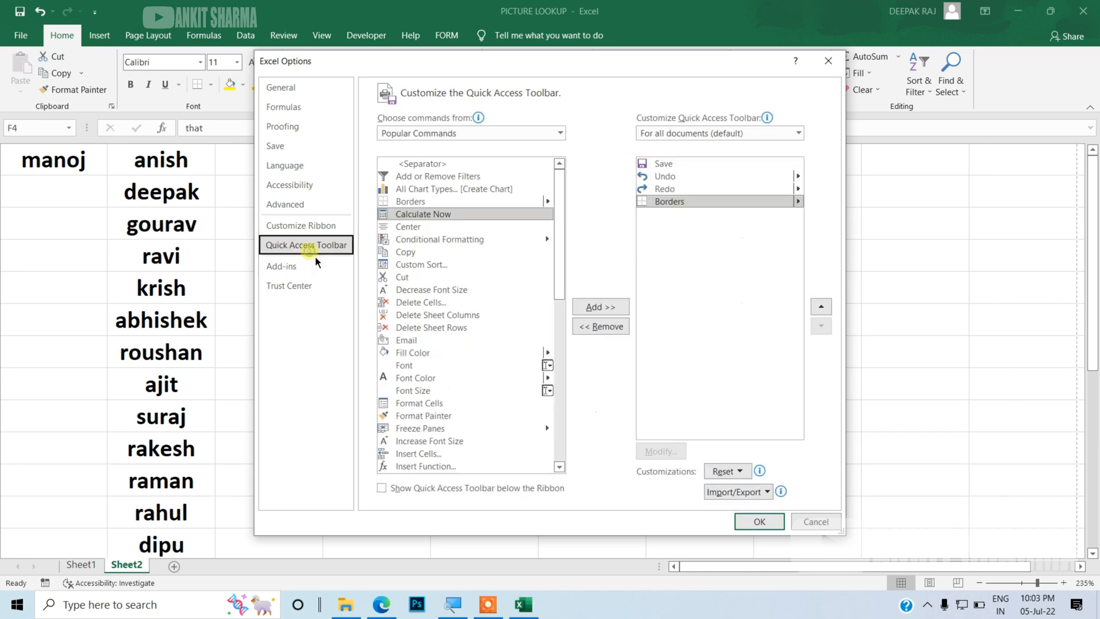
pyautogui.click(745, 521)
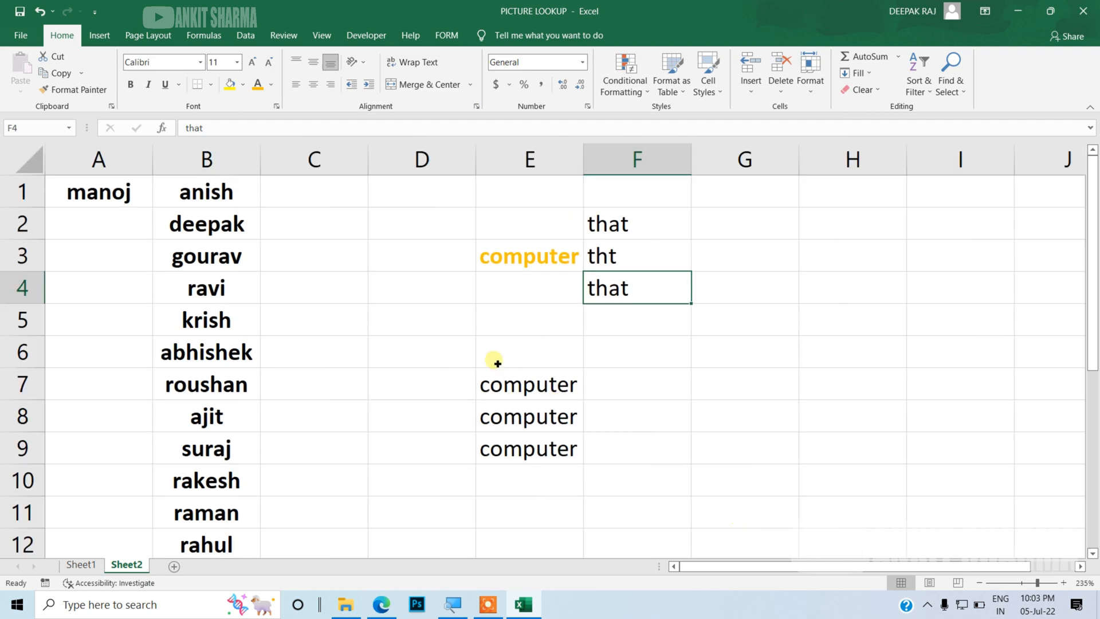